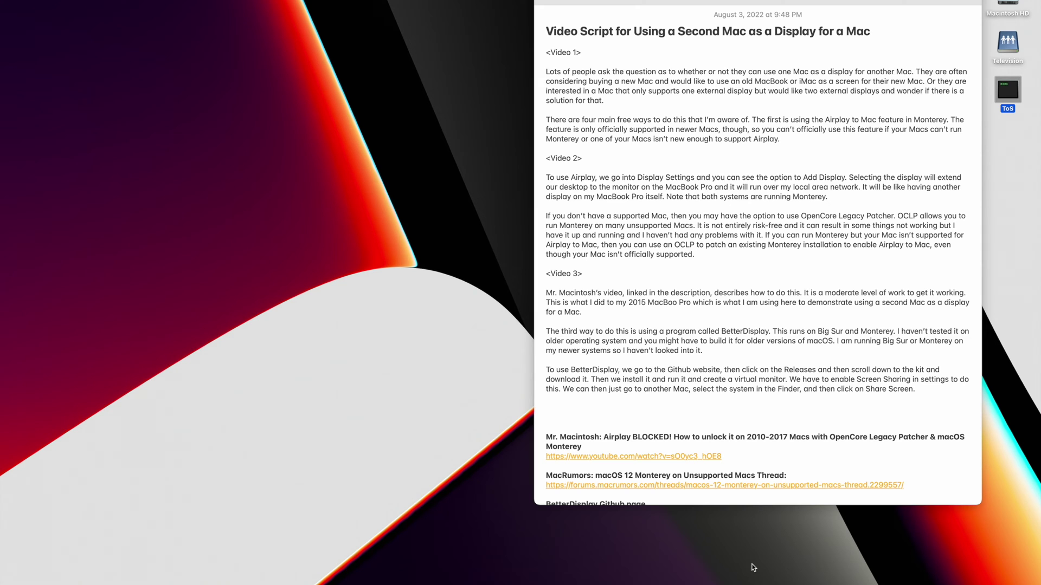
- Start a screen capture with the Notes script beside the AirPlay unlock video in Firefox
{"action": "key", "text": "super+shift+5"}
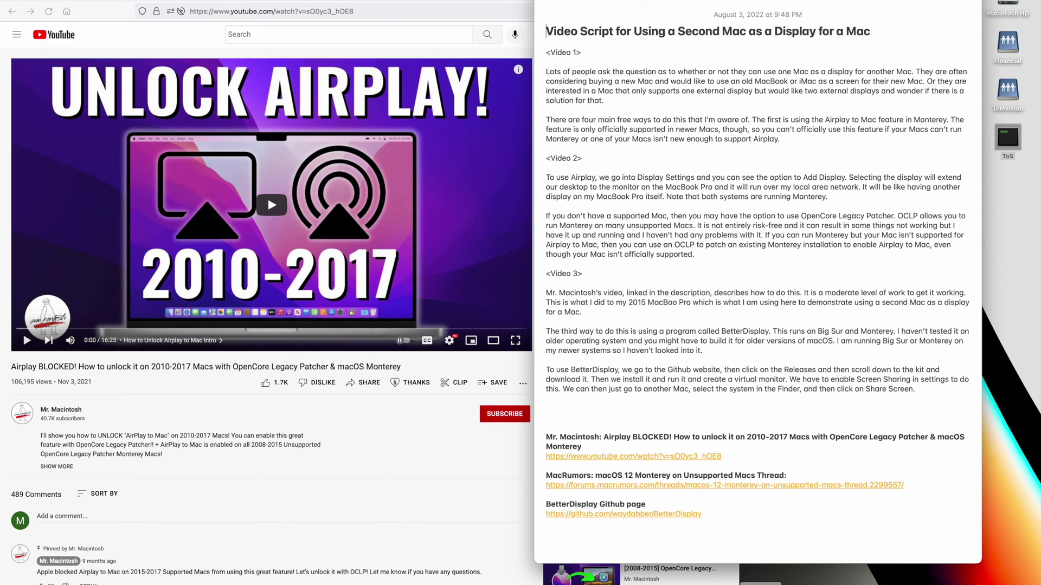
{"action": "left_click", "coordinate": [708, 583]}
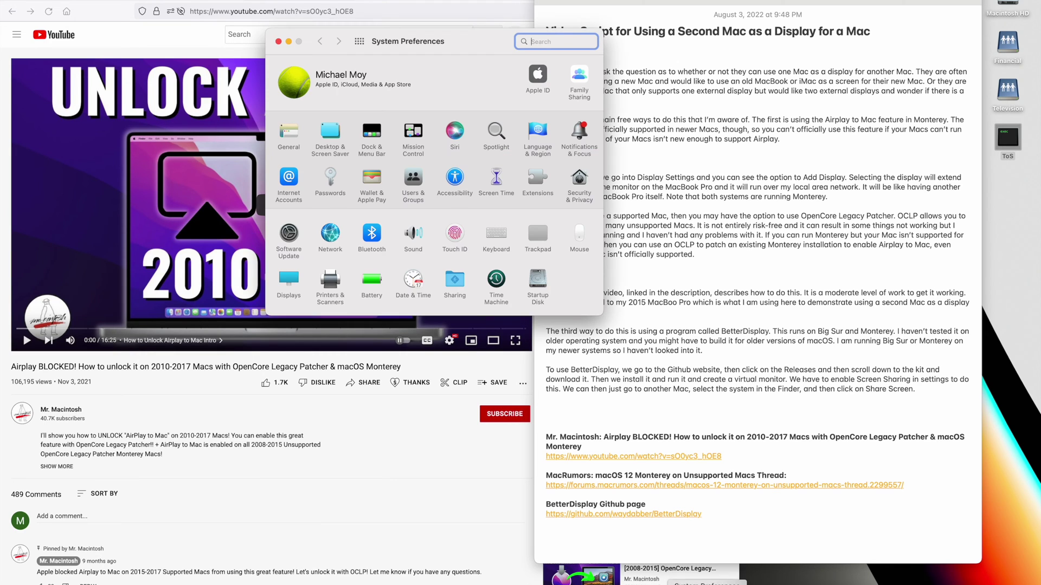
{"action": "left_click", "coordinate": [291, 279]}
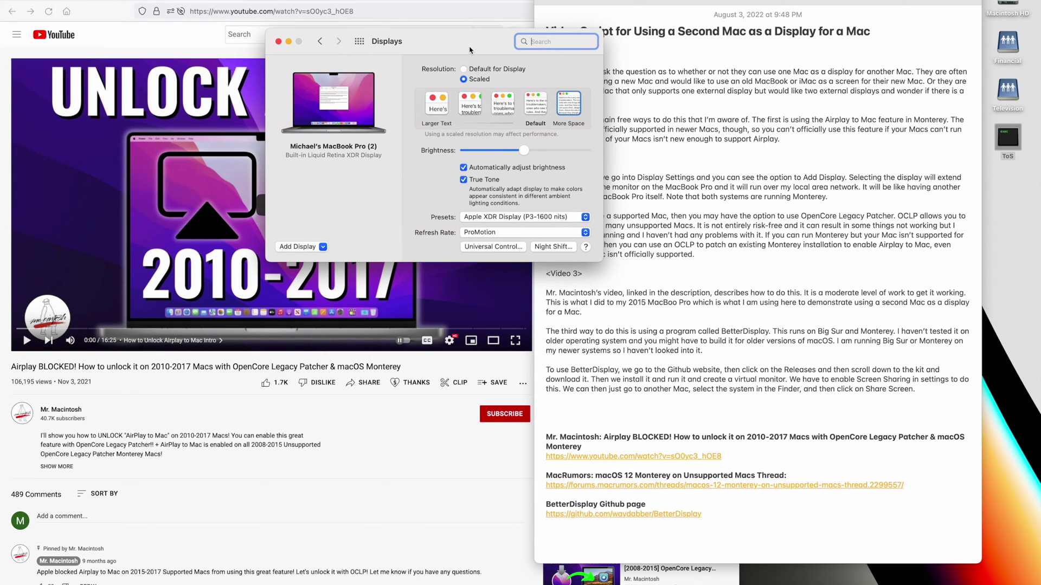
{"action": "left_click_drag", "start_coordinate": [451, 50], "coordinate": [369, 57]}
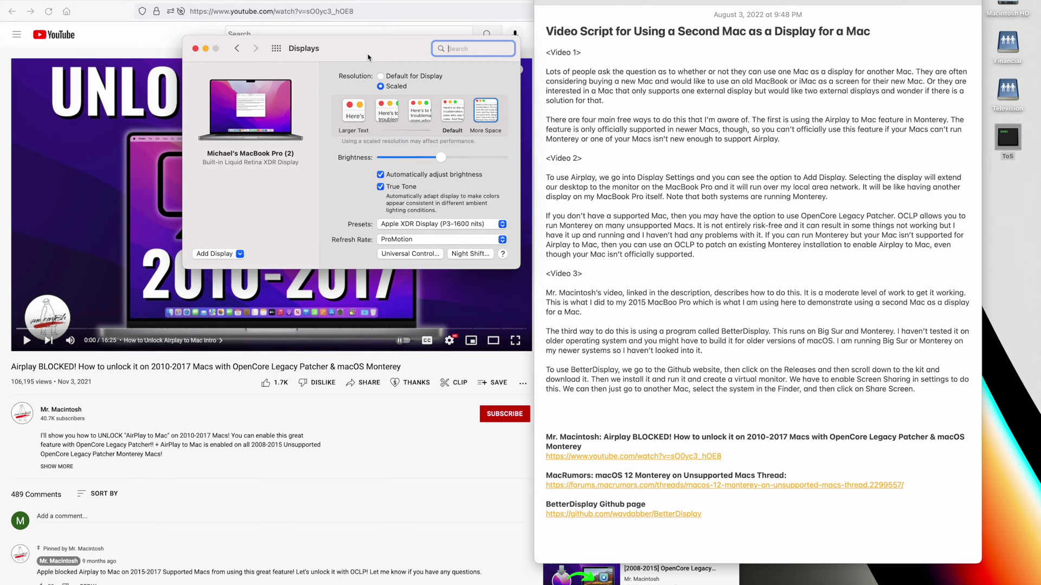
{"action": "left_click", "coordinate": [240, 253]}
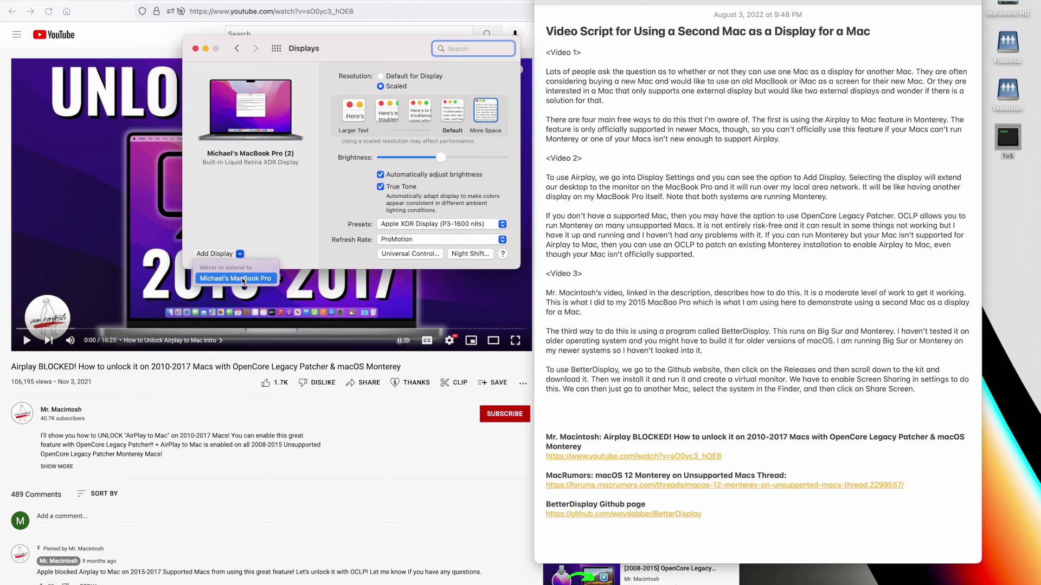
{"action": "left_click", "coordinate": [196, 49]}
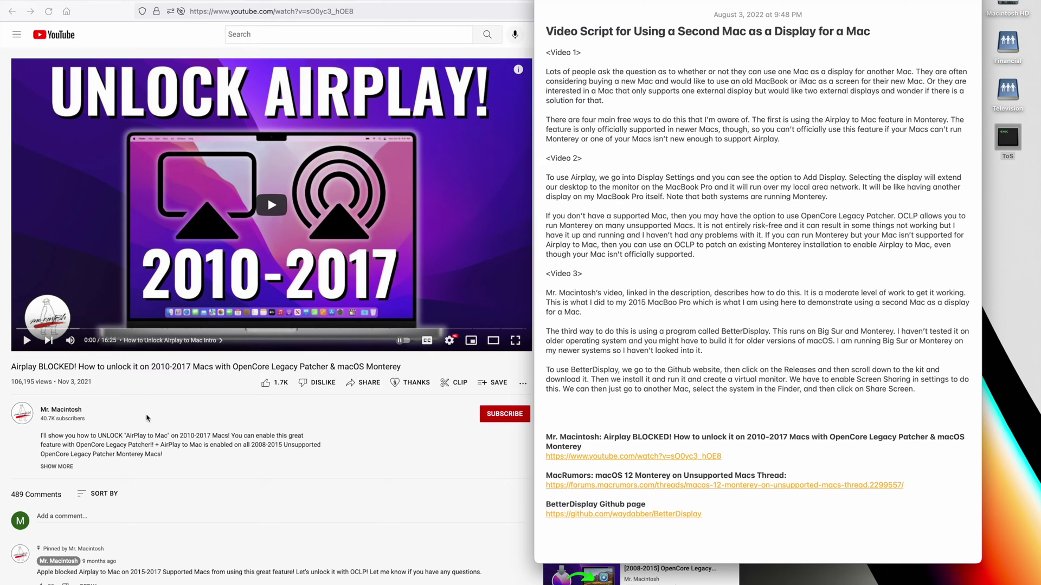
- Correct 'MacBoo' to 'MacBook' in the script note
{"action": "left_click", "coordinate": [105, 414]}
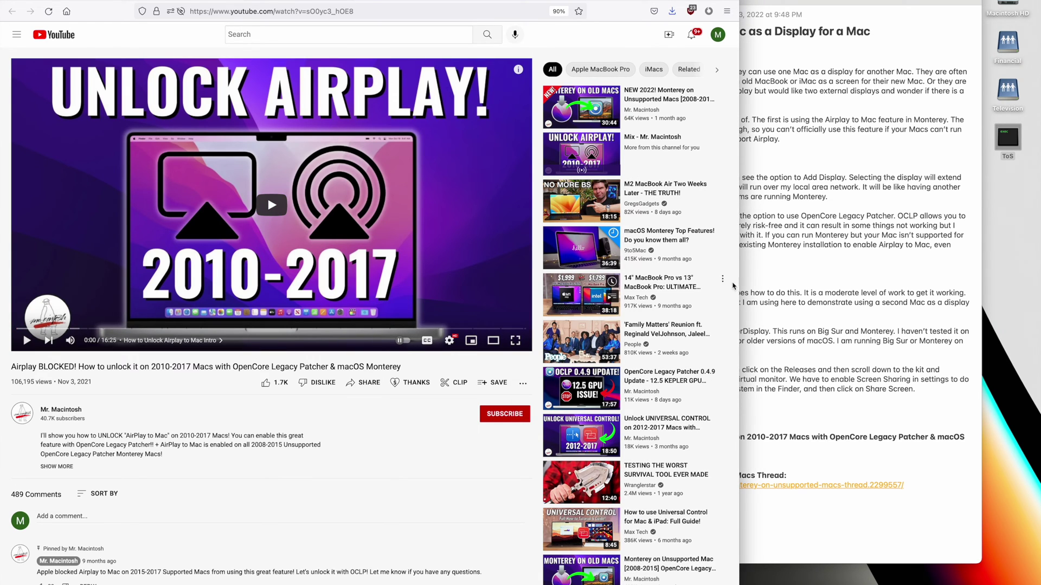
{"action": "left_click", "coordinate": [816, 278]}
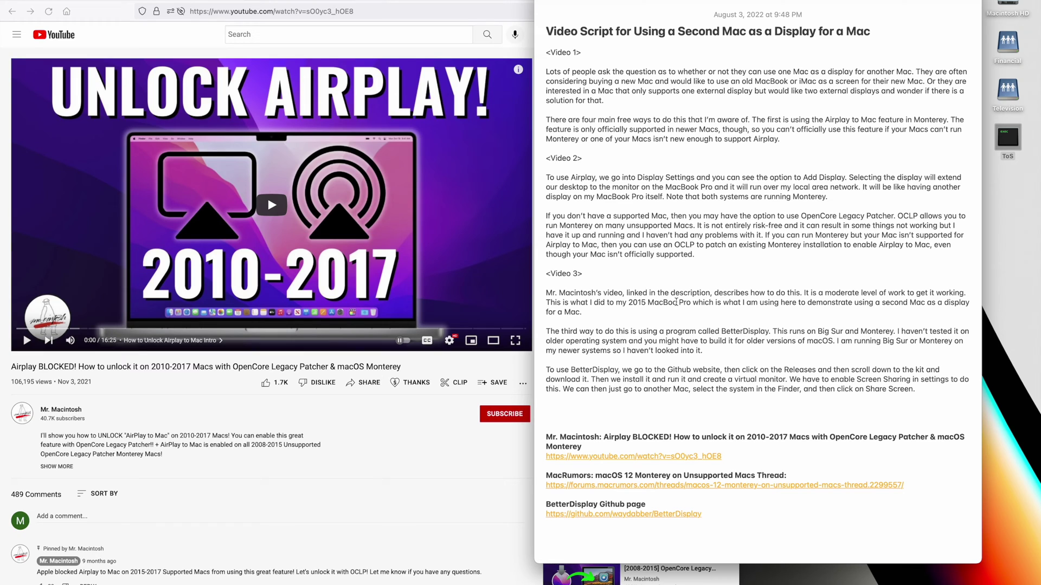
{"action": "left_click", "coordinate": [676, 302]}
{"action": "type", "text": "k"}
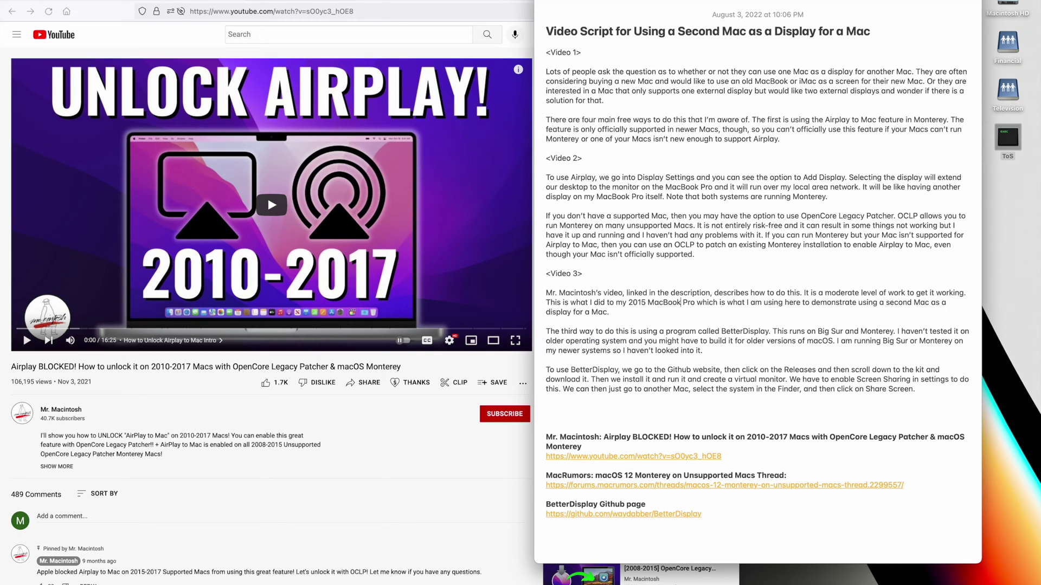
- Open the MacRumors 'macOS 12 Monterey on Unsupported Macs' thread from the script's link
{"action": "left_click", "coordinate": [412, 487]}
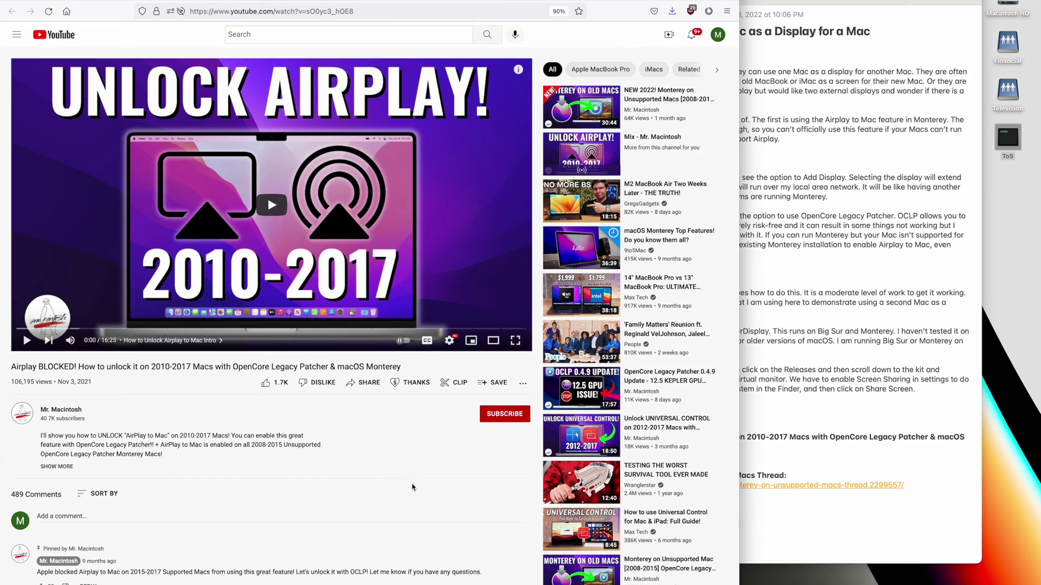
{"action": "left_click", "coordinate": [802, 504]}
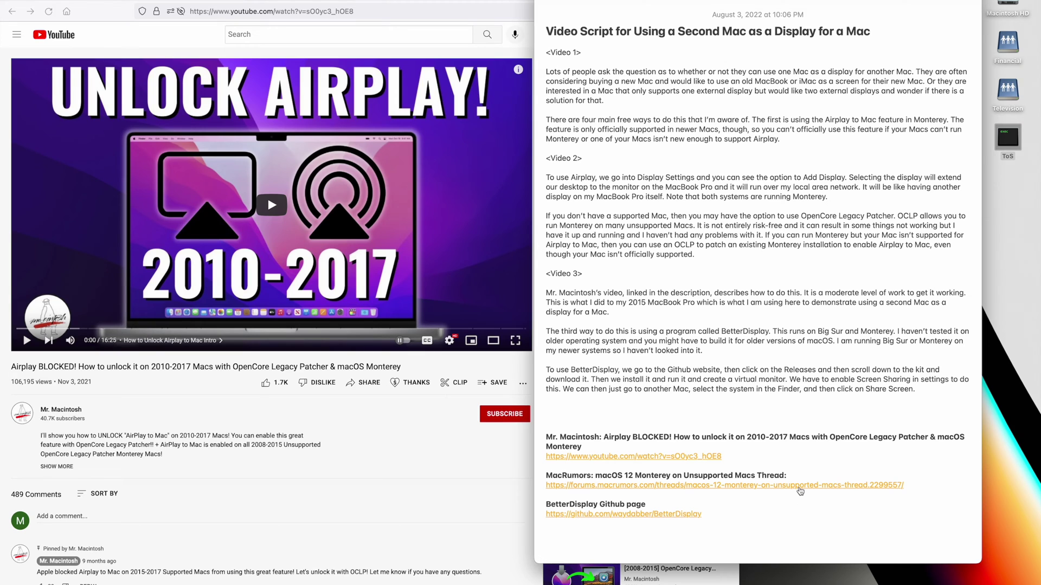
{"action": "left_click", "coordinate": [802, 487]}
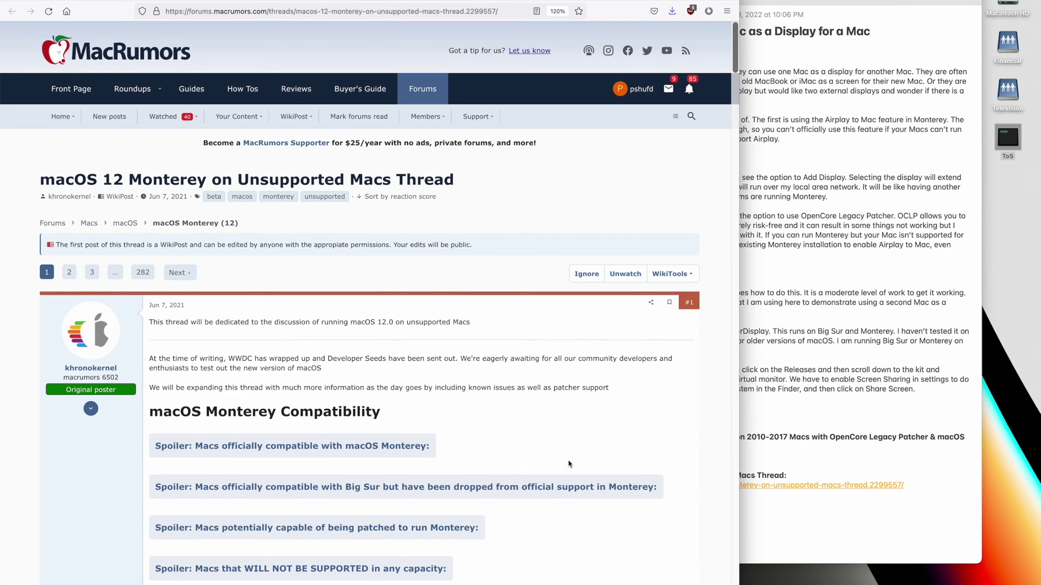
- Scroll through the Monterey unsupported Macs forum thread, then start a screen capture
{"action": "scroll", "coordinate": [569, 462], "scroll_direction": "down", "scroll_amount": 2}
{"action": "scroll", "coordinate": [569, 464], "scroll_direction": "up", "scroll_amount": 2}
{"action": "scroll", "coordinate": [569, 464], "scroll_direction": "up", "scroll_amount": 1}
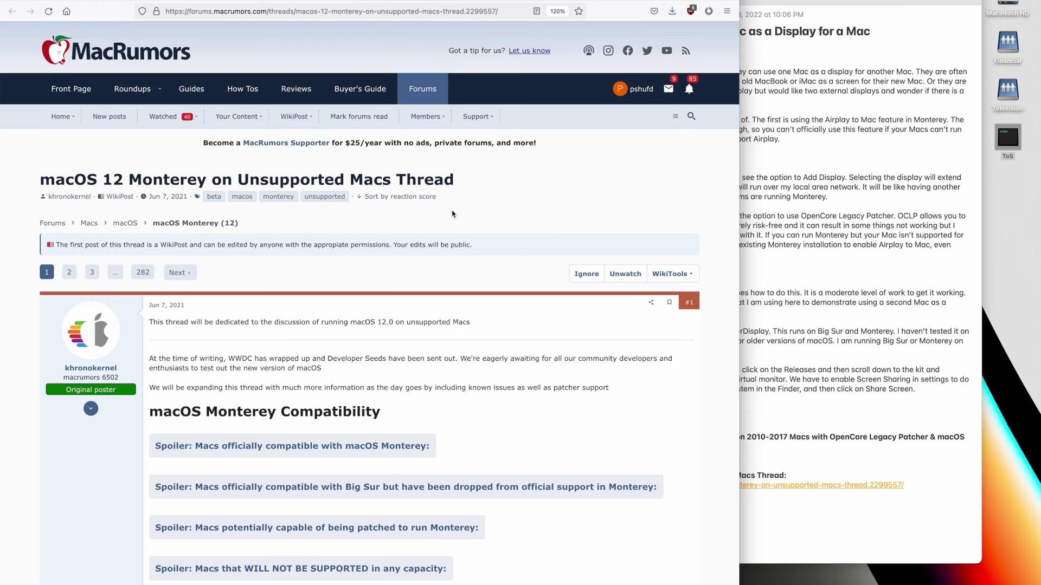
{"action": "scroll", "coordinate": [453, 214], "scroll_direction": "down", "scroll_amount": 1}
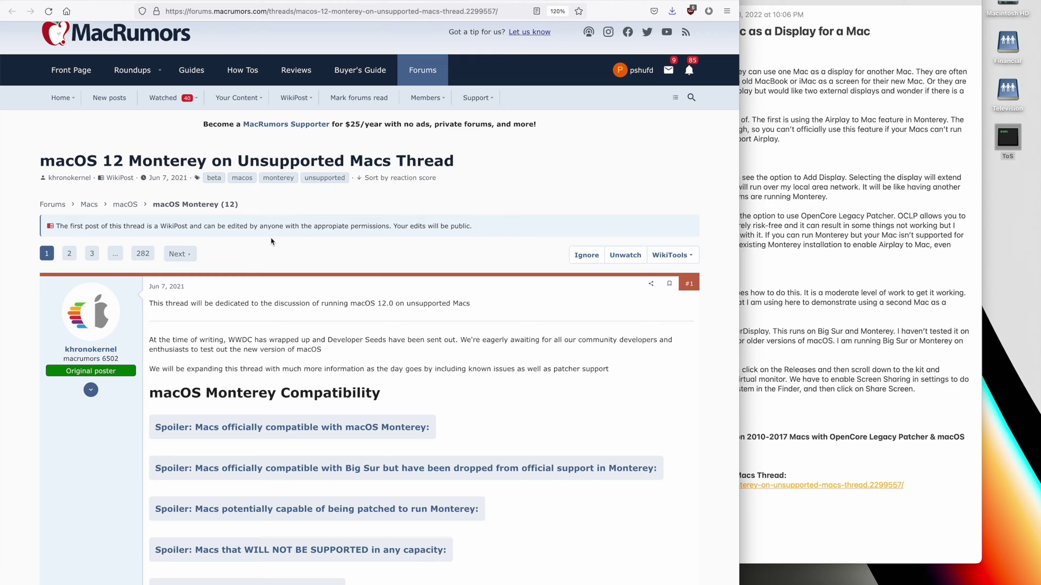
{"action": "scroll", "coordinate": [271, 242], "scroll_direction": "down", "scroll_amount": 3}
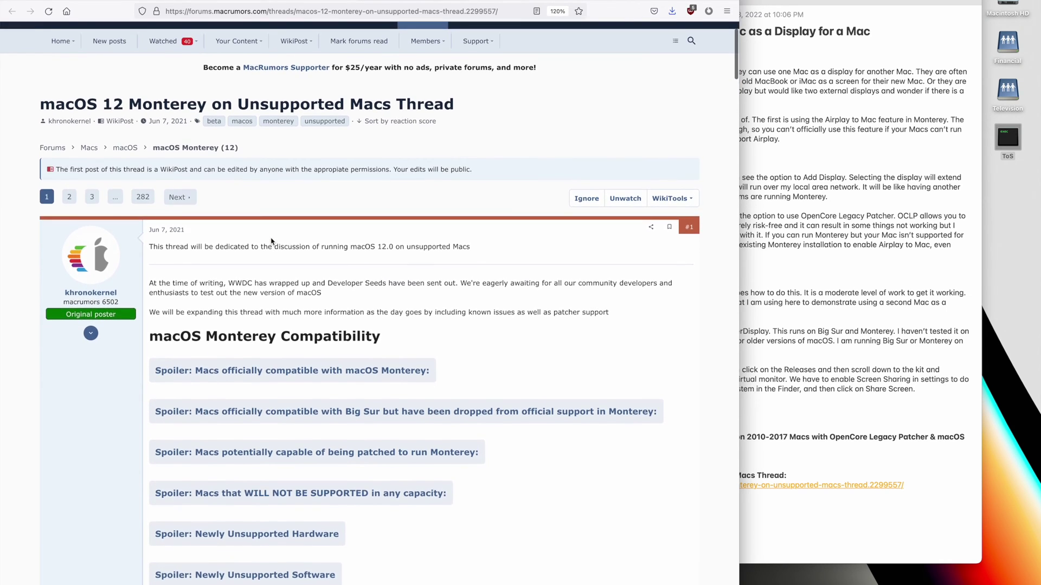
{"action": "scroll", "coordinate": [271, 241], "scroll_direction": "up", "scroll_amount": 2}
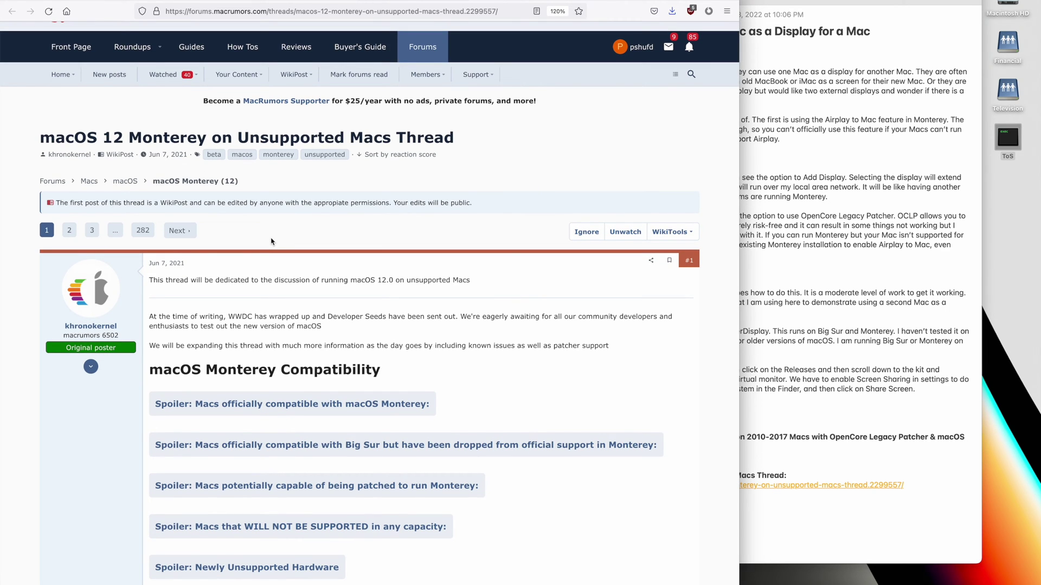
{"action": "scroll", "coordinate": [271, 241], "scroll_direction": "down", "scroll_amount": 10}
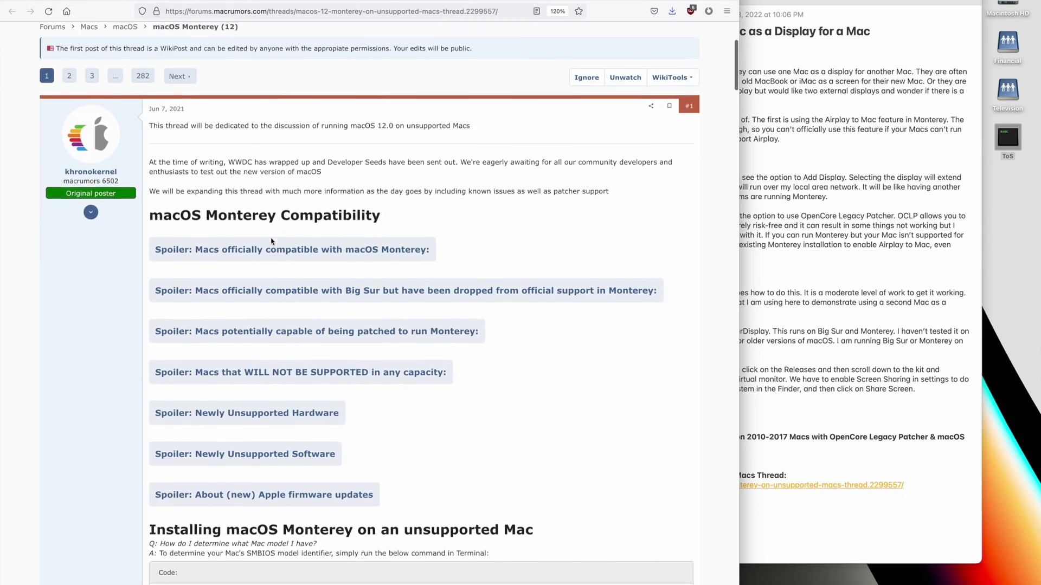
{"action": "scroll", "coordinate": [271, 241], "scroll_direction": "down", "scroll_amount": 8}
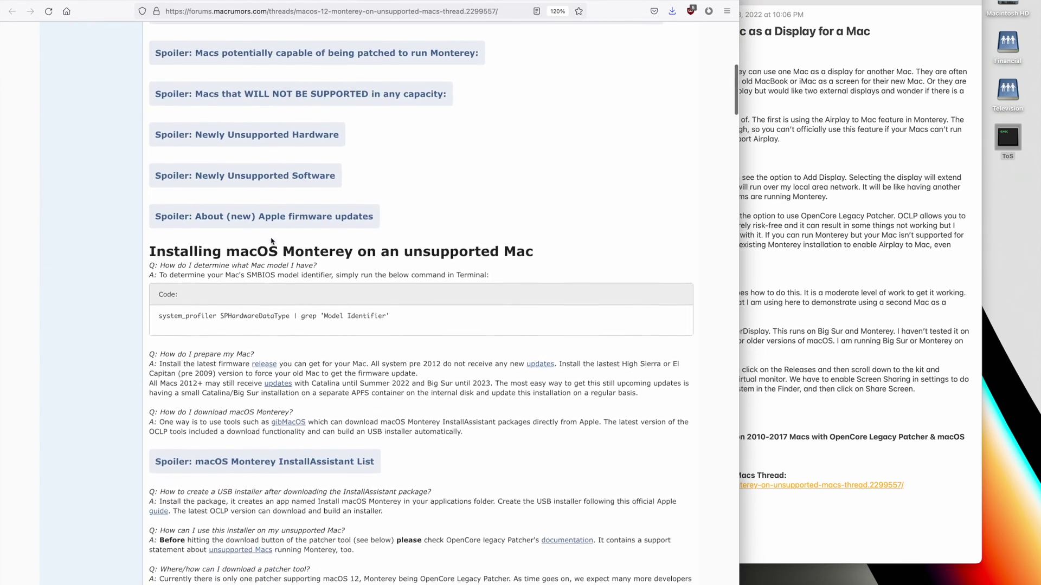
{"action": "scroll", "coordinate": [353, 374], "scroll_direction": "down", "scroll_amount": 10}
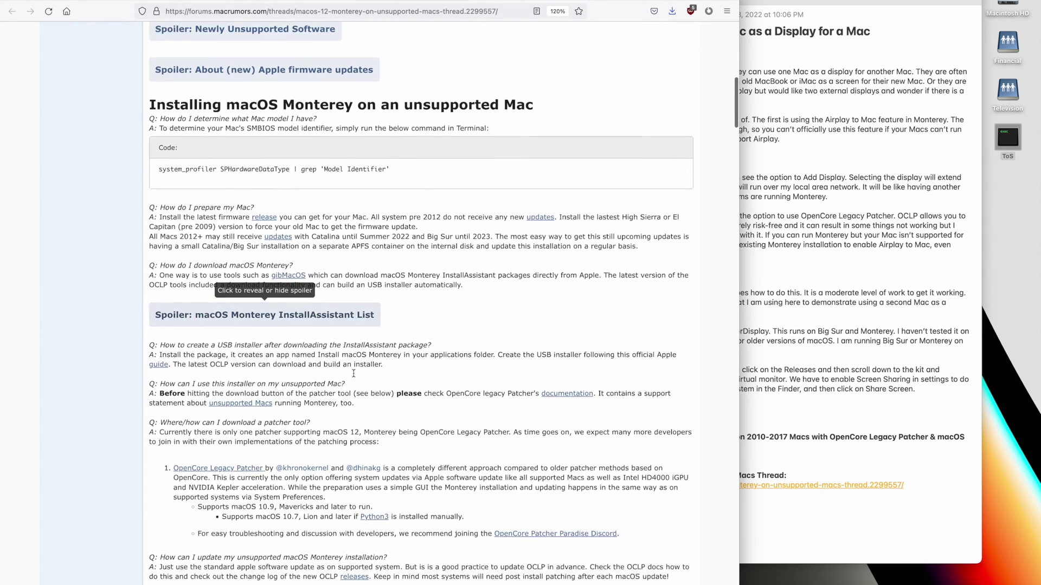
{"action": "scroll", "coordinate": [353, 374], "scroll_direction": "down", "scroll_amount": 11}
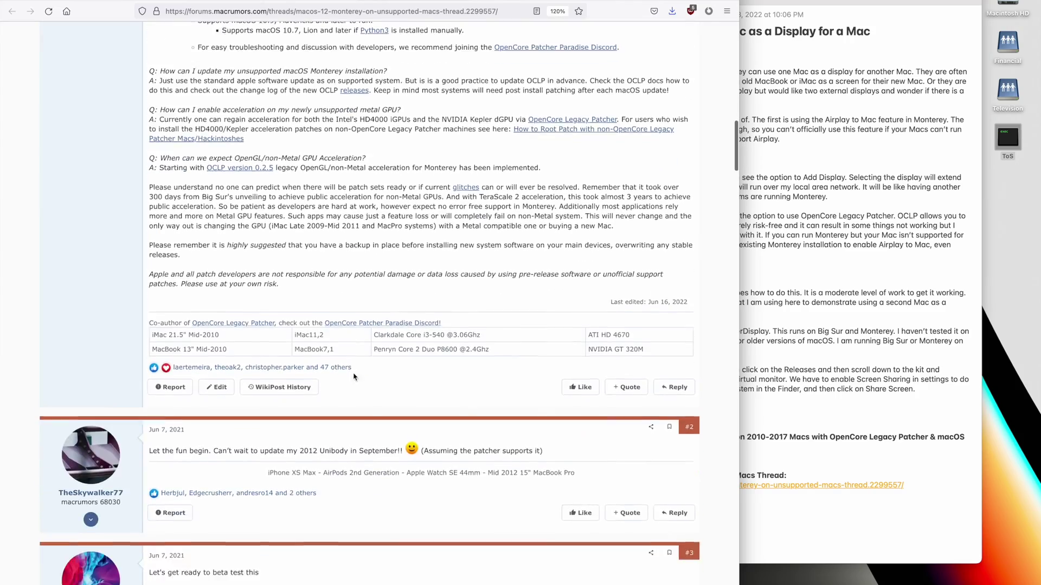
{"action": "scroll", "coordinate": [354, 374], "scroll_direction": "up", "scroll_amount": 11}
{"action": "scroll", "coordinate": [353, 374], "scroll_direction": "down", "scroll_amount": 5}
{"action": "scroll", "coordinate": [325, 353], "scroll_direction": "up", "scroll_amount": 20}
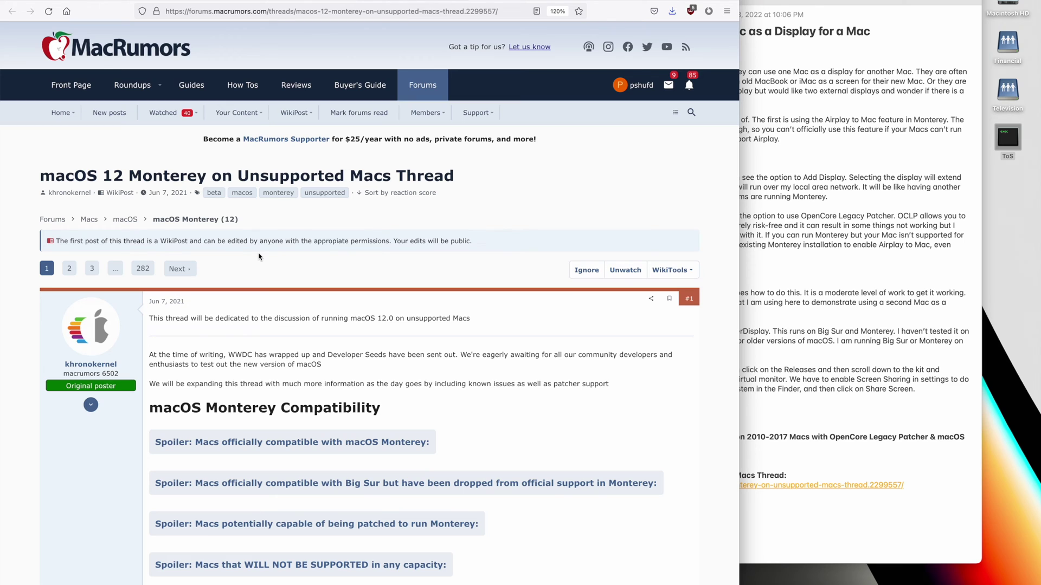
{"action": "key", "text": "super+shift+5"}
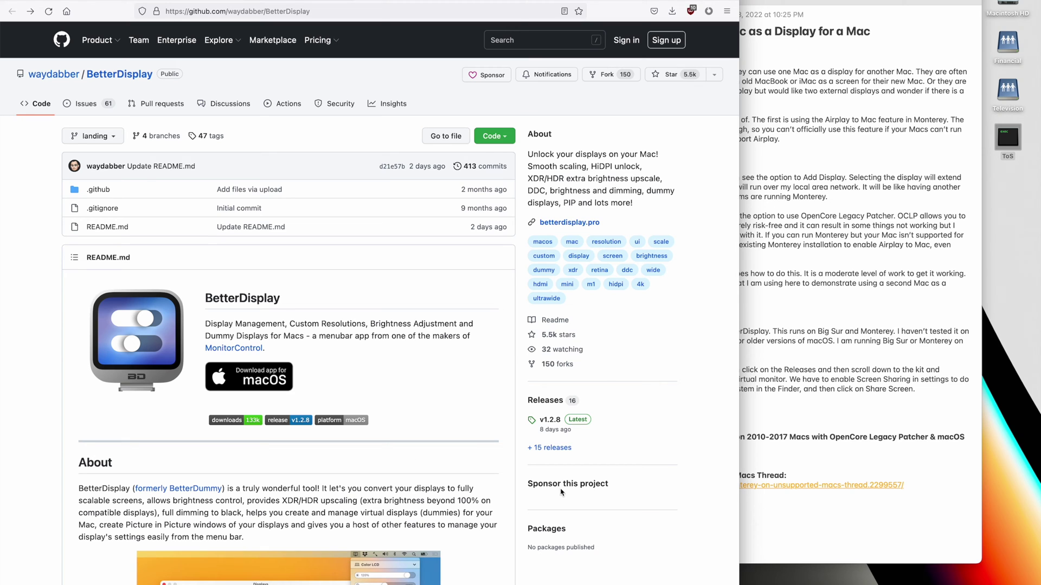
- Download BetterDisplay-v1.2.8.dmg from the latest v1.2.8 release and open the disk image
{"action": "left_click", "coordinate": [577, 424]}
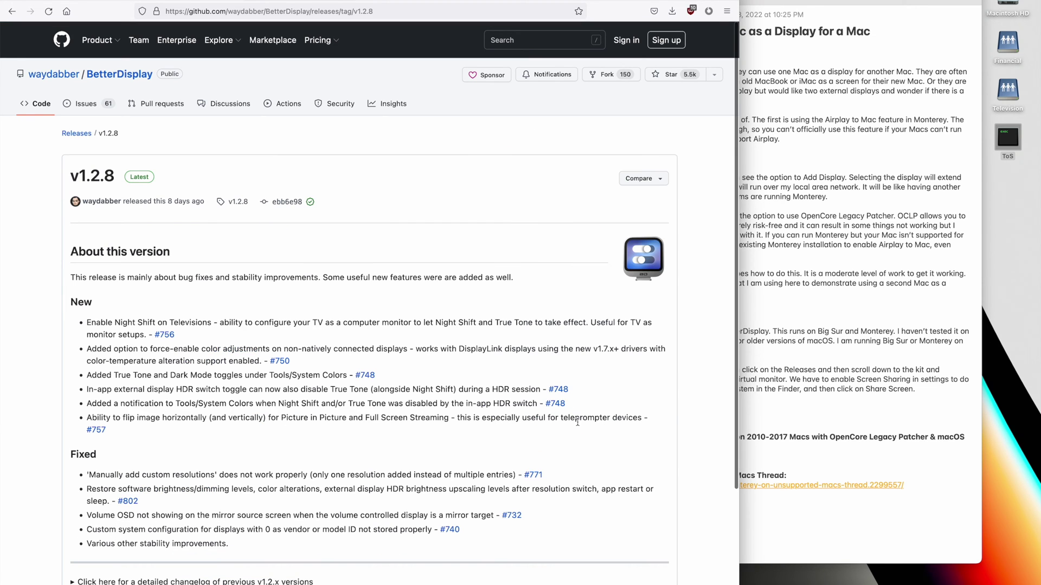
{"action": "scroll", "coordinate": [442, 381], "scroll_direction": "down", "scroll_amount": 5}
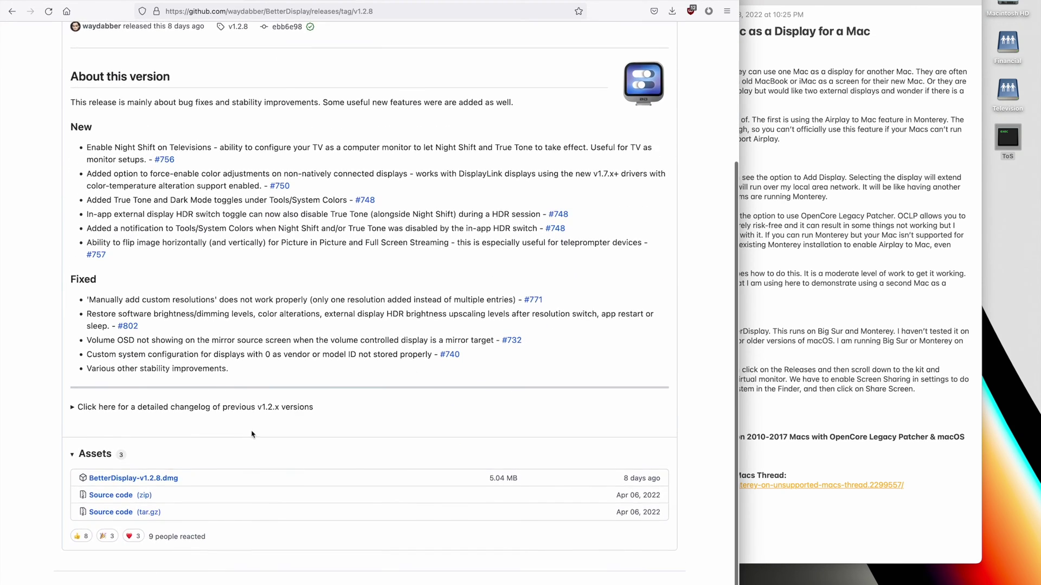
{"action": "left_click", "coordinate": [163, 479]}
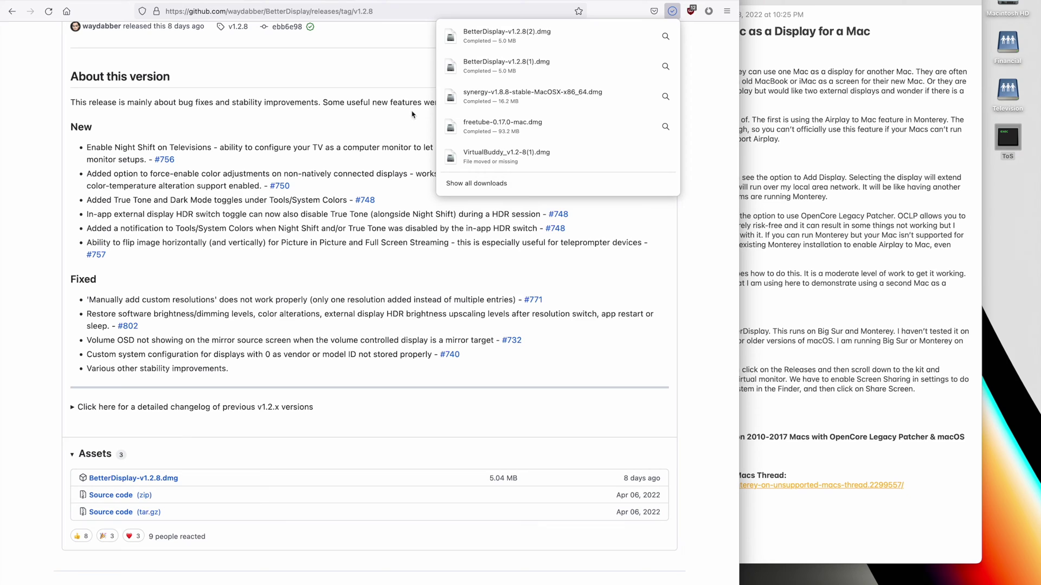
{"action": "left_click", "coordinate": [504, 42]}
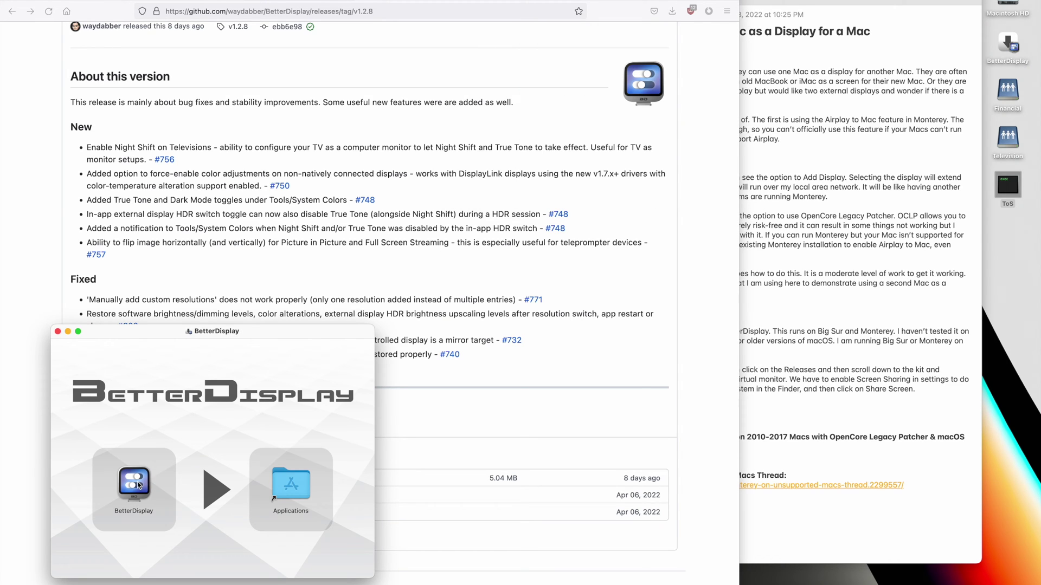
- Copy BetterDisplay into Applications, replacing the existing copy, and eject its disk image
{"action": "left_click_drag", "start_coordinate": [139, 486], "coordinate": [303, 484]}
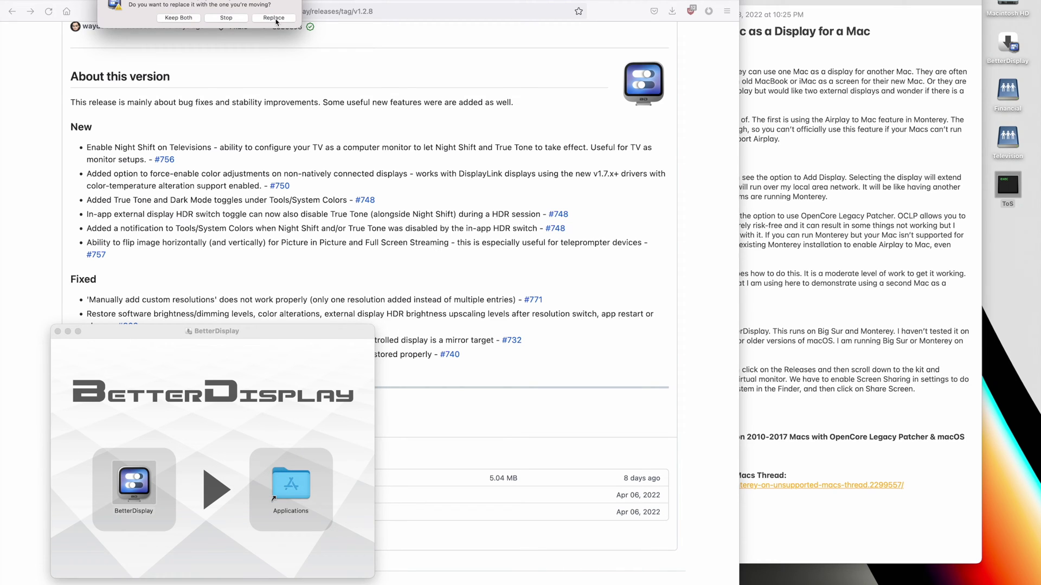
{"action": "left_click", "coordinate": [273, 18]}
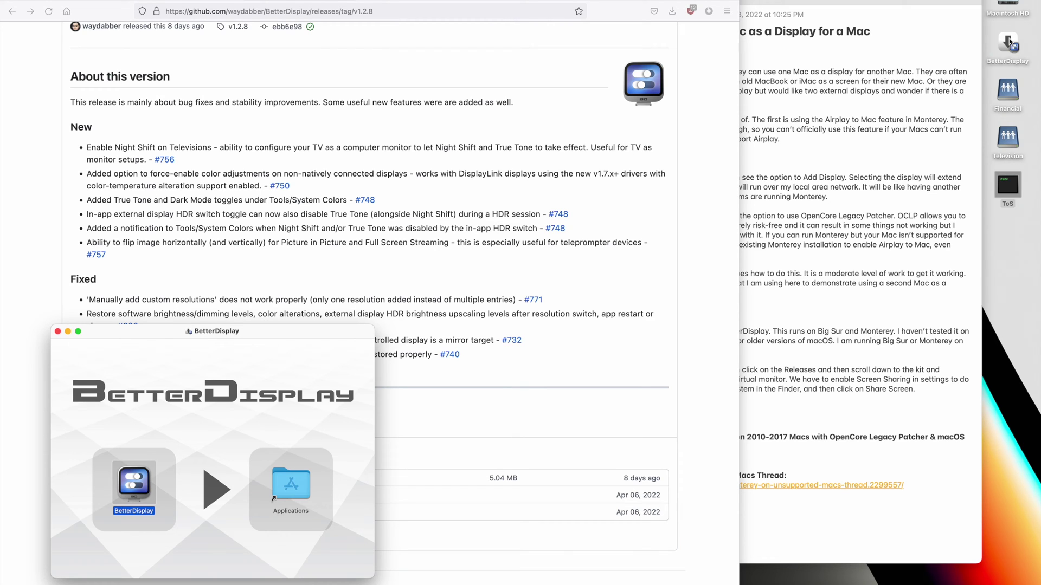
{"action": "right_click", "coordinate": [1009, 38]}
{"action": "left_click", "coordinate": [988, 60]}
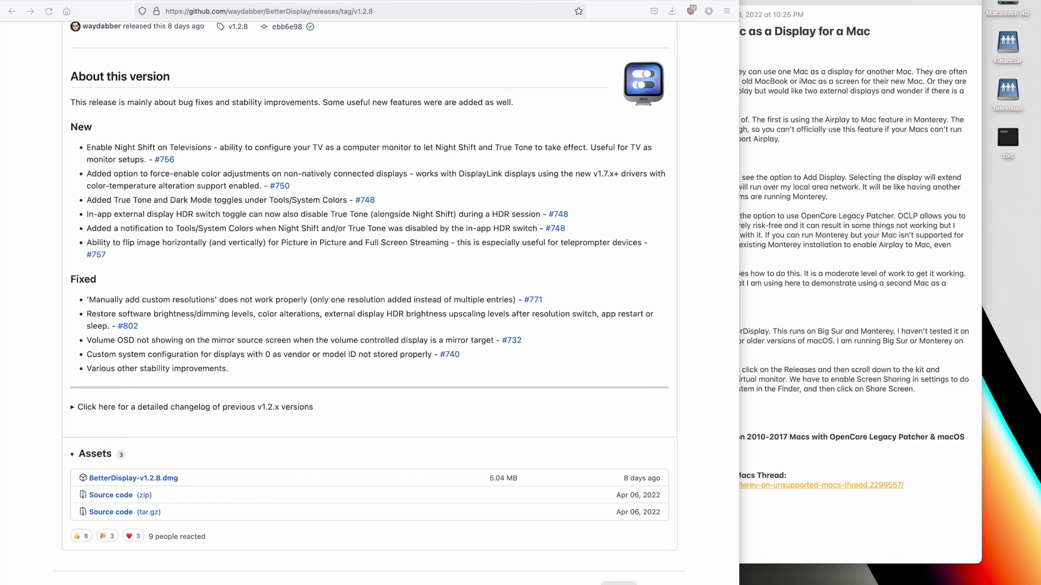
{"action": "left_click", "coordinate": [708, 581]}
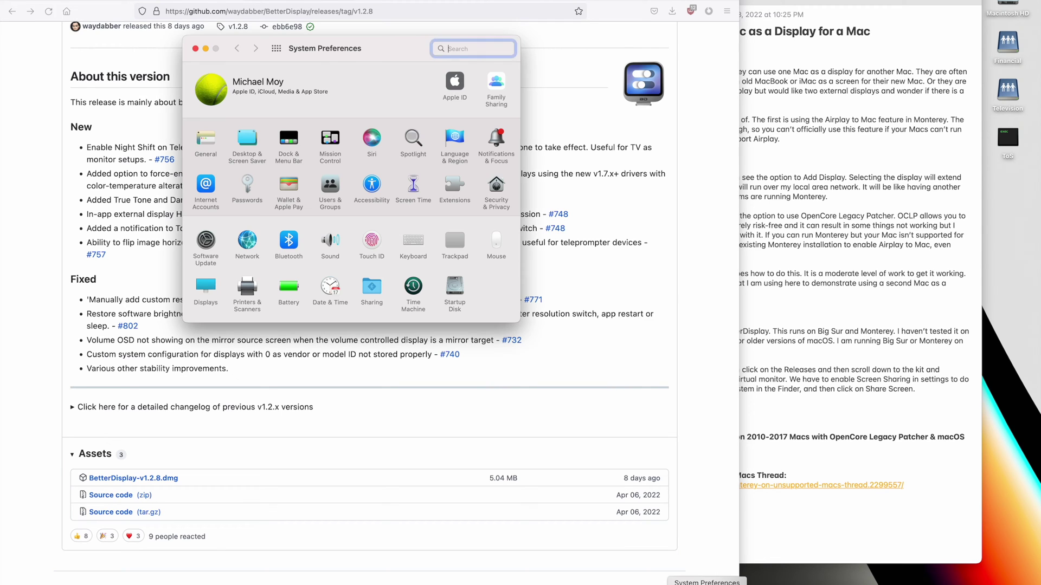
{"action": "left_click", "coordinate": [207, 292]}
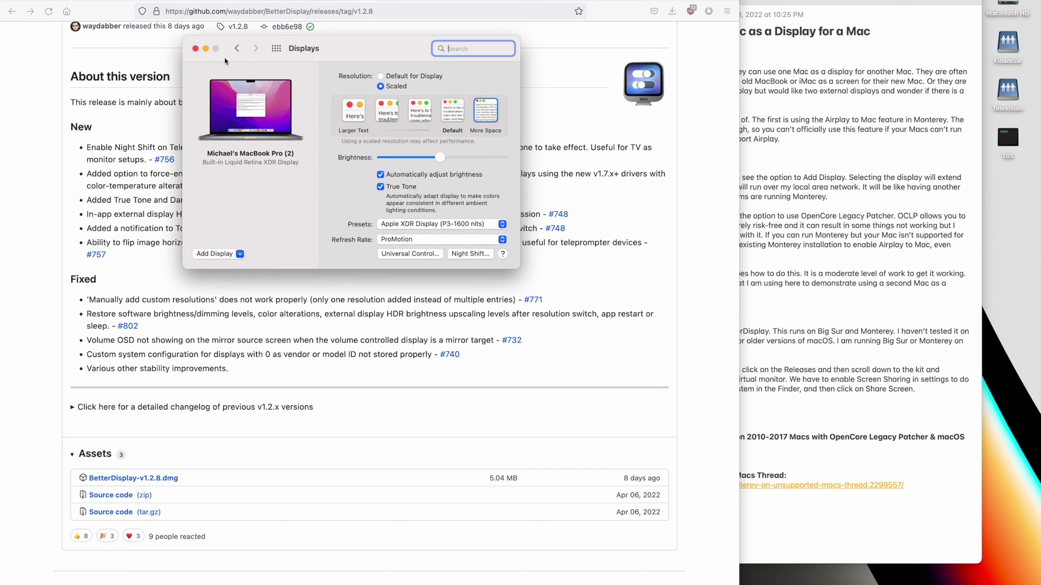
{"action": "left_click", "coordinate": [237, 48]}
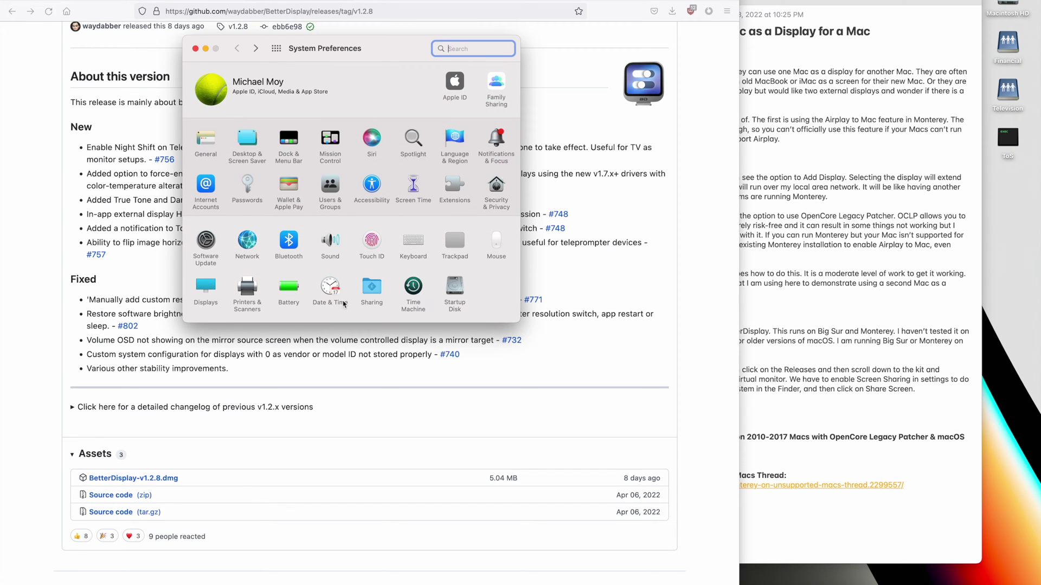
{"action": "left_click", "coordinate": [372, 287]}
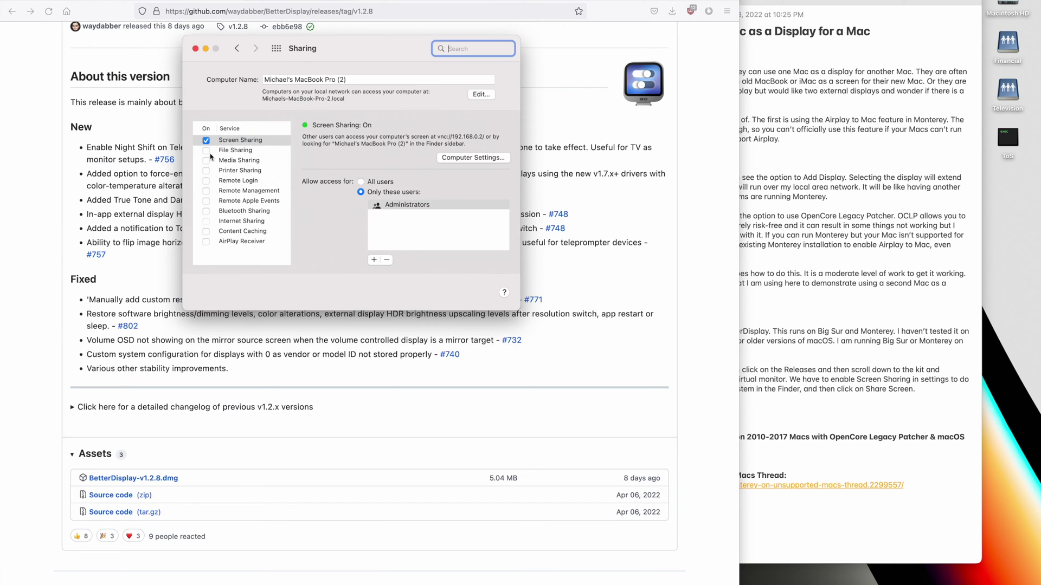
{"action": "left_click", "coordinate": [195, 49]}
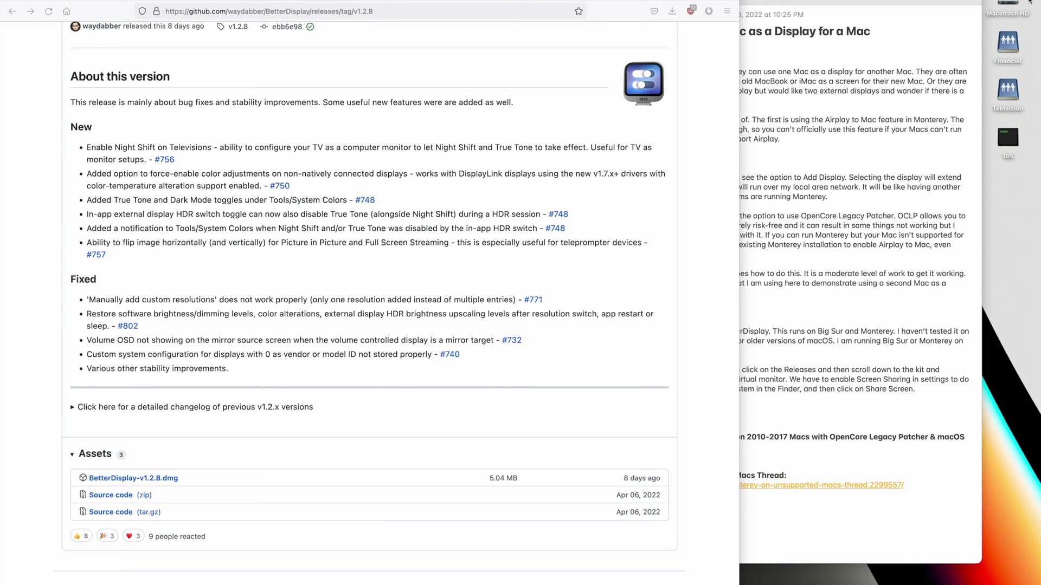
- Launch BetterDisplay from Macintosh HD's Applications folder, confirming Open in the security warning
{"action": "double_click", "coordinate": [1009, 3]}
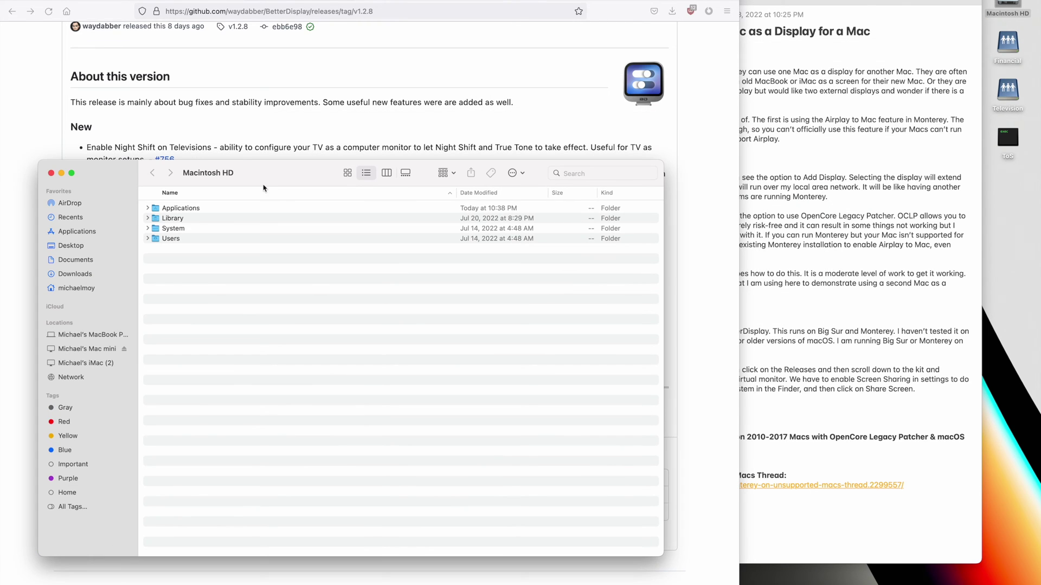
{"action": "left_click", "coordinate": [91, 233]}
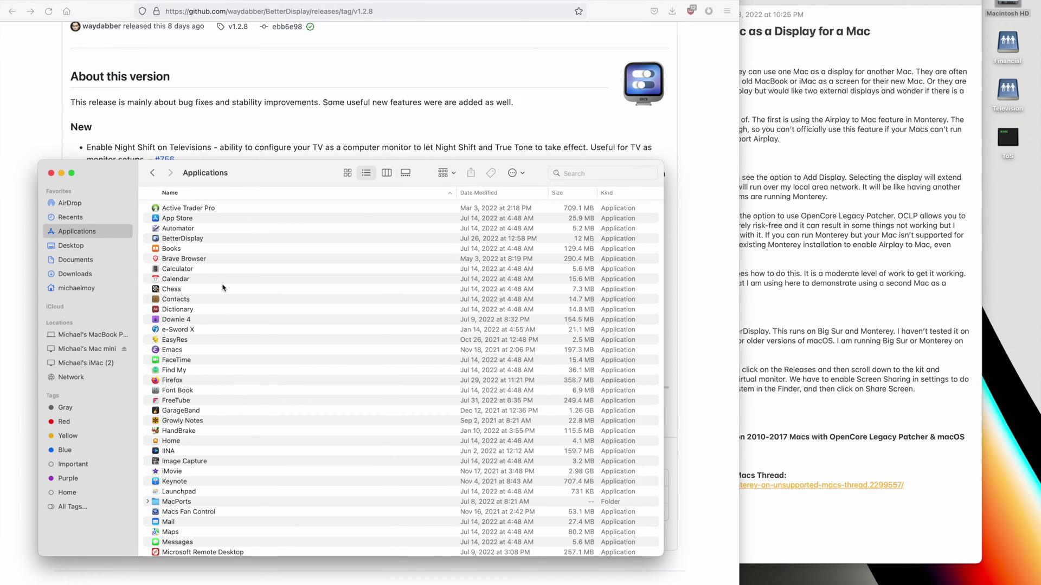
{"action": "double_click", "coordinate": [181, 240]}
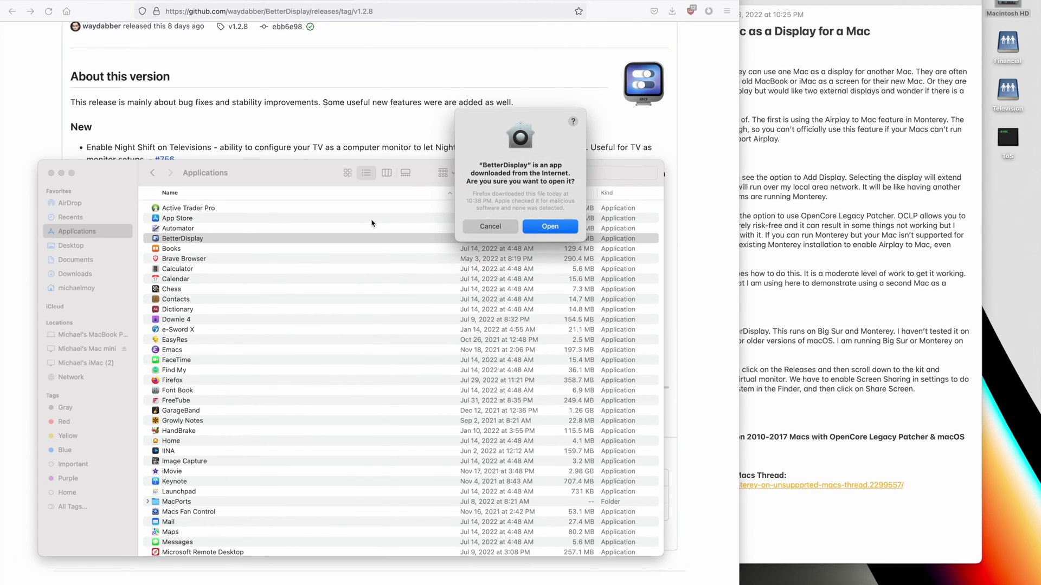
{"action": "left_click", "coordinate": [551, 228]}
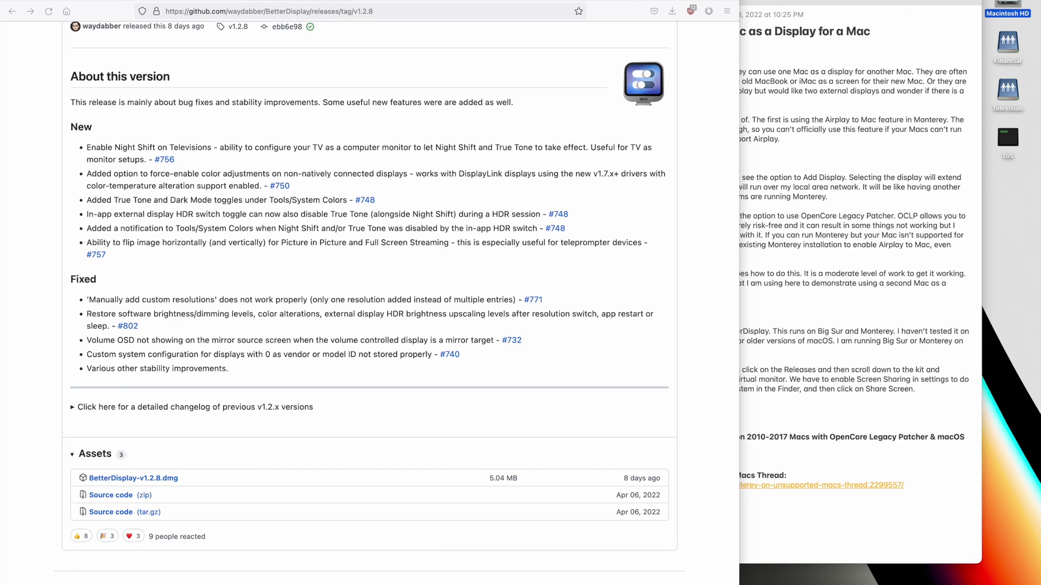
{"action": "left_click", "coordinate": [764, 3]}
- Create a 16:10 W*XGA dummy display in BetterDisplay and connect it
{"action": "mouse_move", "coordinate": [804, 202]}
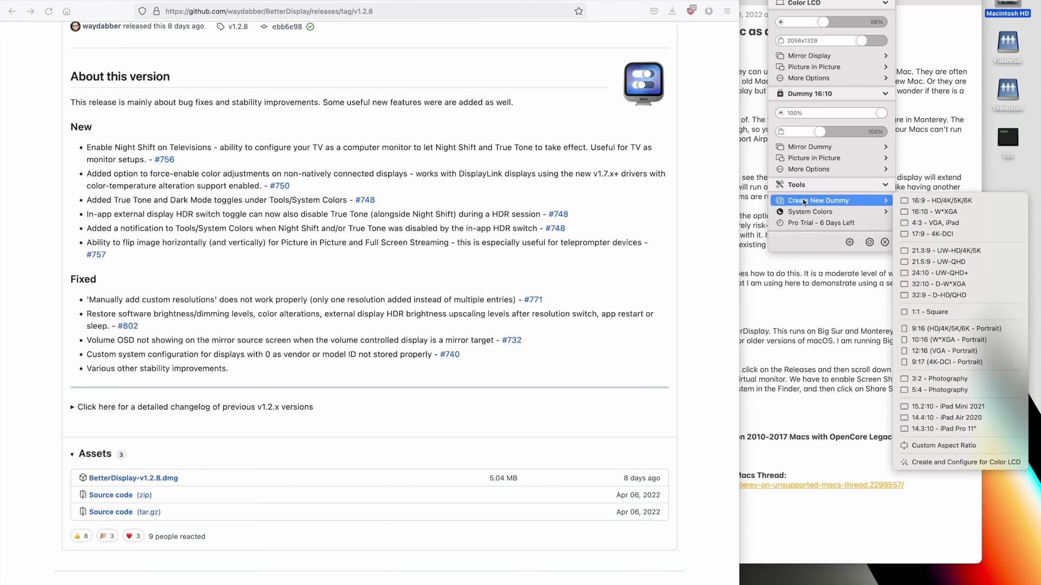
{"action": "left_click", "coordinate": [919, 212]}
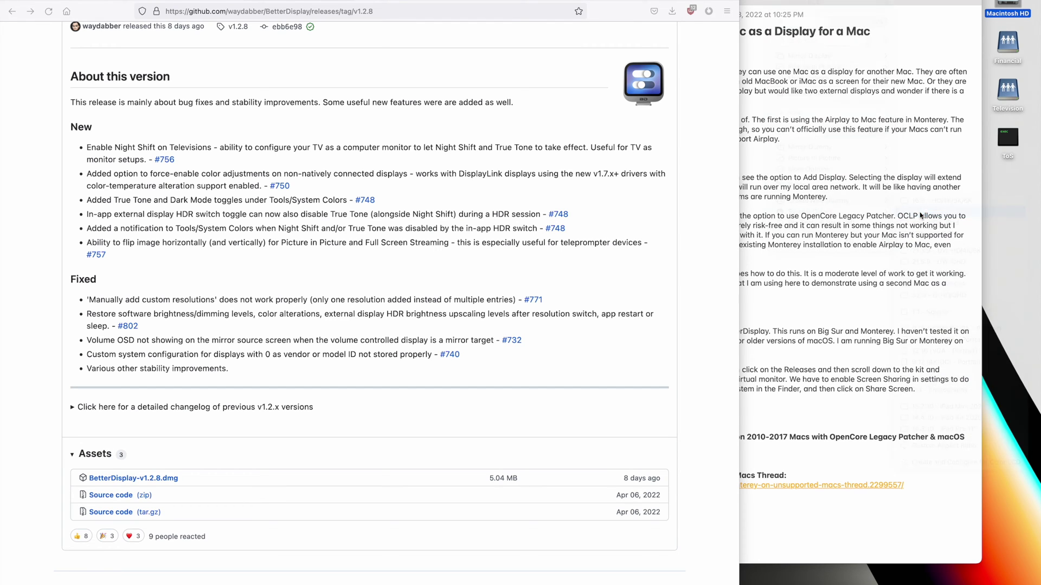
{"action": "left_click", "coordinate": [559, 226]}
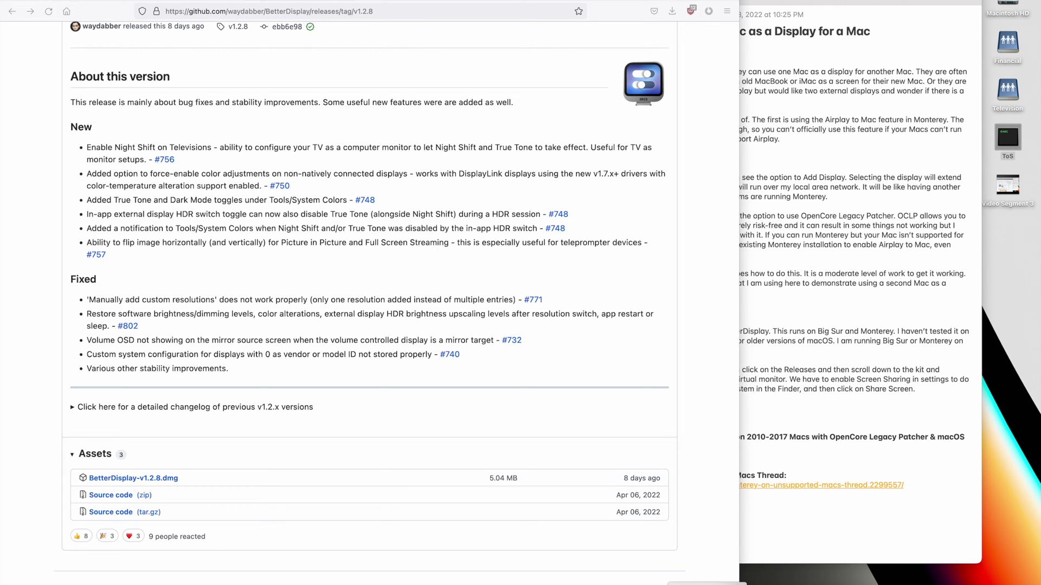
{"action": "left_click", "coordinate": [708, 581]}
- Place the Dummy 16:10 display beside the built-in screen in the Displays arrangement
{"action": "left_click", "coordinate": [206, 288]}
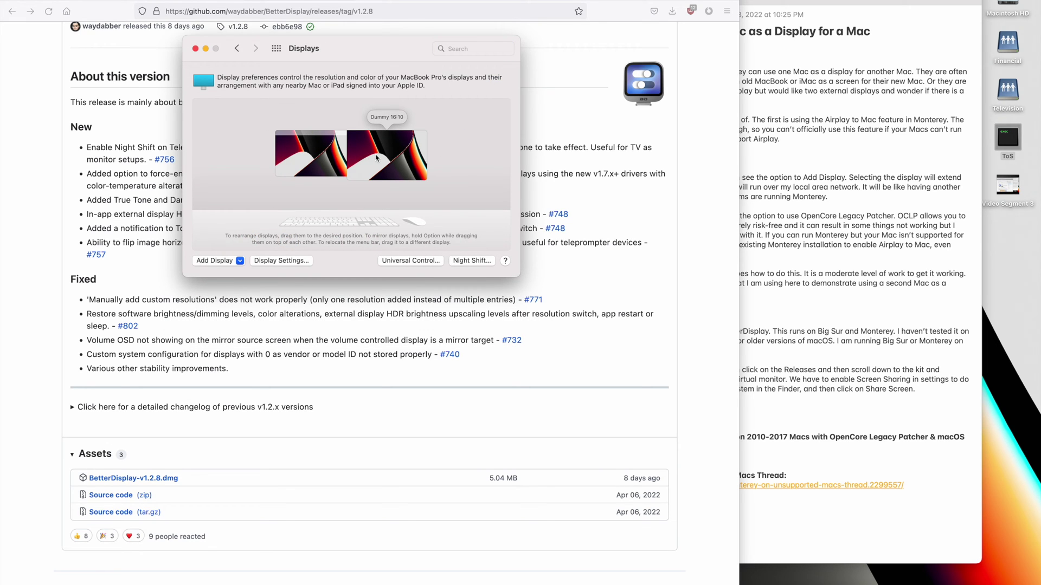
{"action": "mouse_move", "coordinate": [377, 157]}
{"action": "left_mouse_down"}
{"action": "mouse_move", "coordinate": [374, 134]}
{"action": "mouse_move", "coordinate": [283, 133]}
{"action": "mouse_move", "coordinate": [371, 109]}
{"action": "mouse_move", "coordinate": [372, 158]}
{"action": "left_mouse_up"}
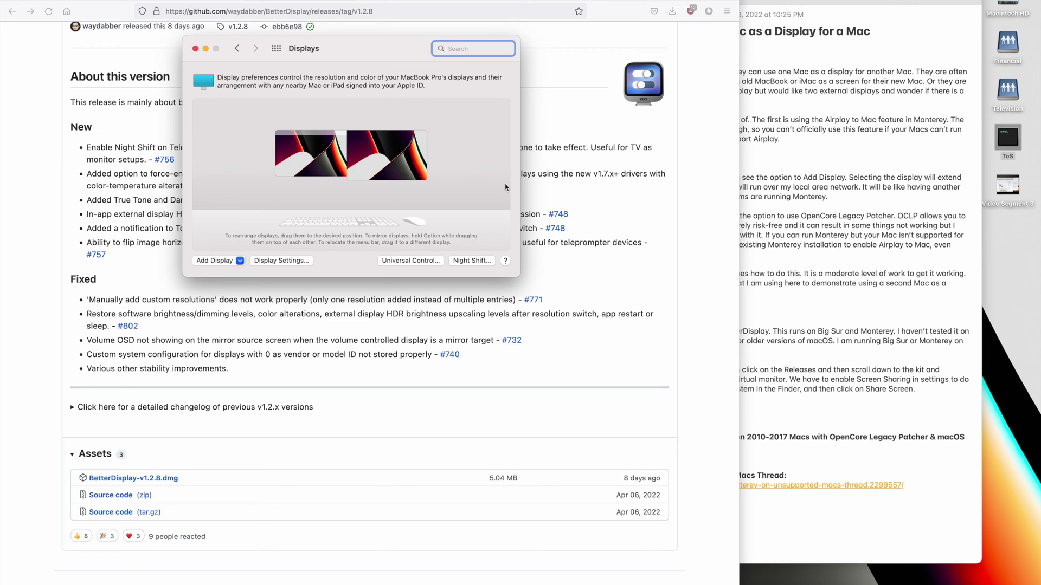
{"action": "key", "text": "super+shift+5"}
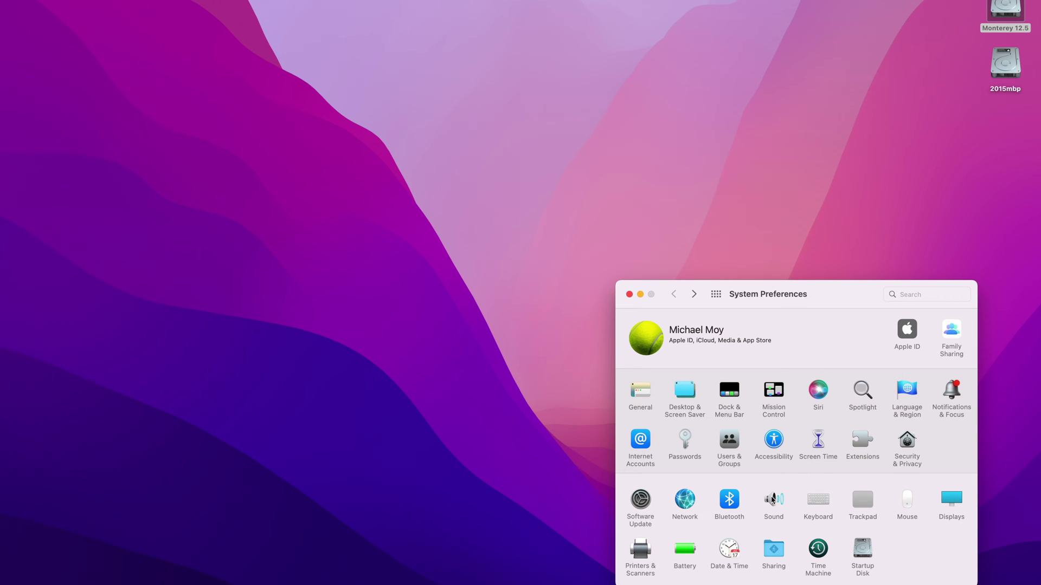
- Turn on the Screen Sharing checkbox in the Sharing preferences
{"action": "left_click", "coordinate": [774, 551]}
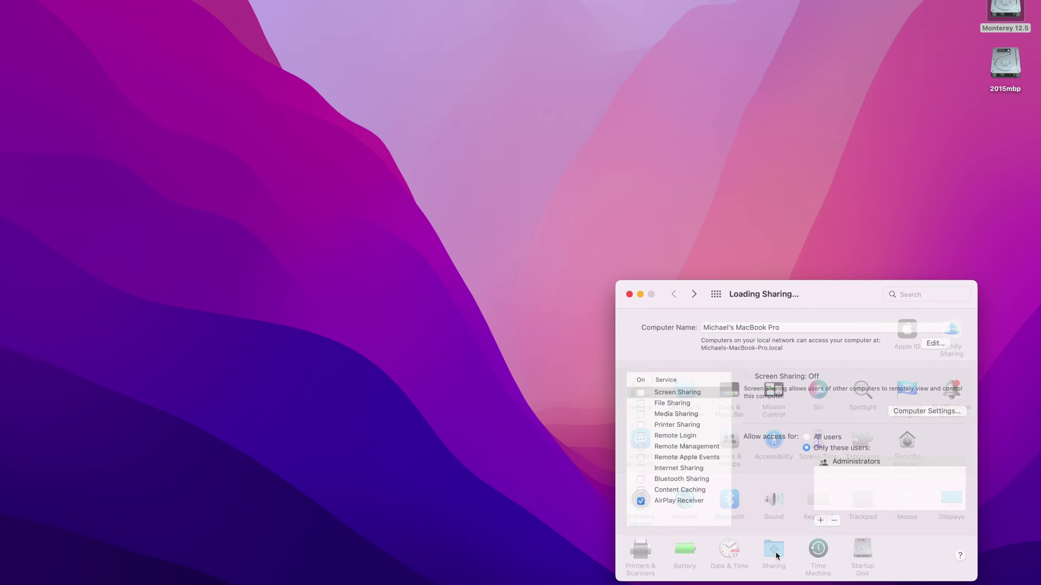
{"action": "left_click", "coordinate": [642, 393]}
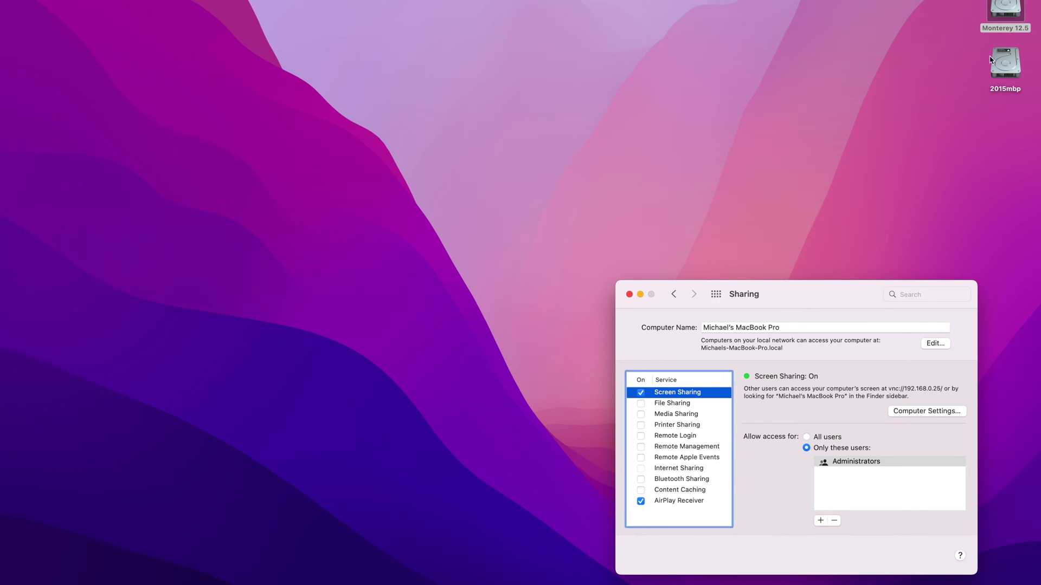
{"action": "double_click", "coordinate": [1002, 7]}
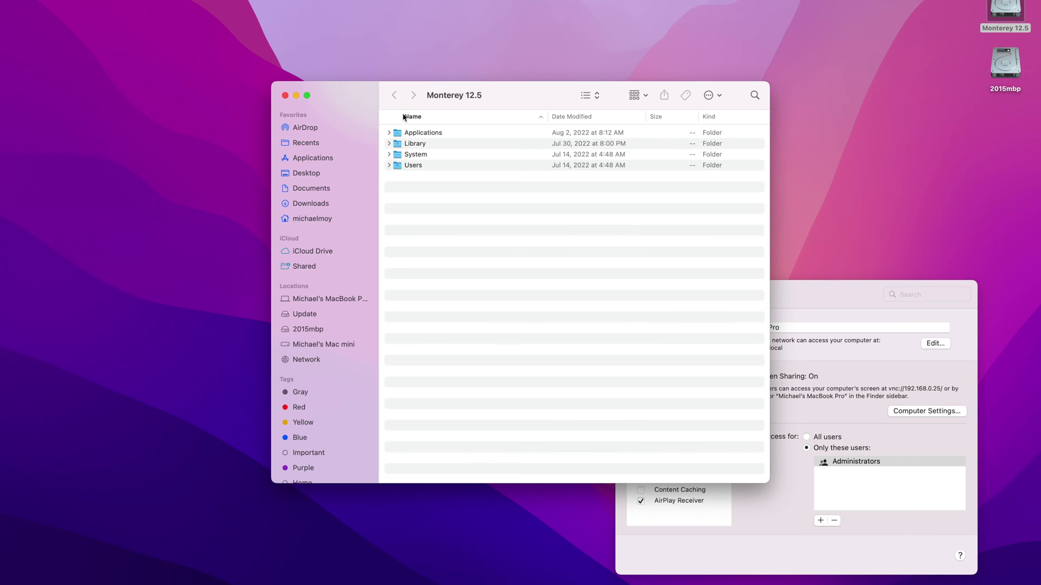
- Connect to MacBook Pro (2) from Finder's Network list and share its screen
{"action": "left_click_drag", "start_coordinate": [274, 84], "coordinate": [97, 24]}
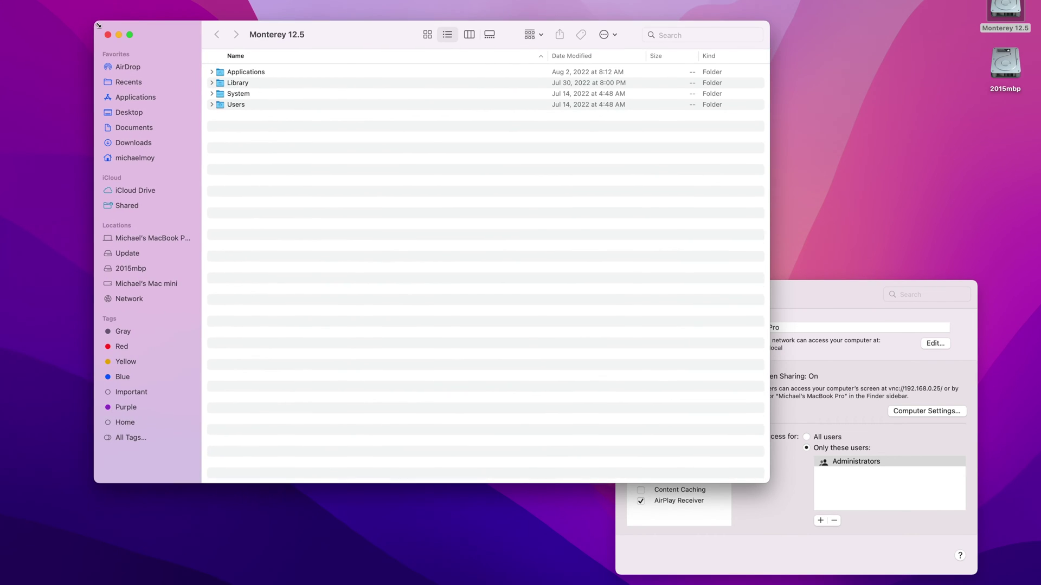
{"action": "left_click", "coordinate": [151, 239]}
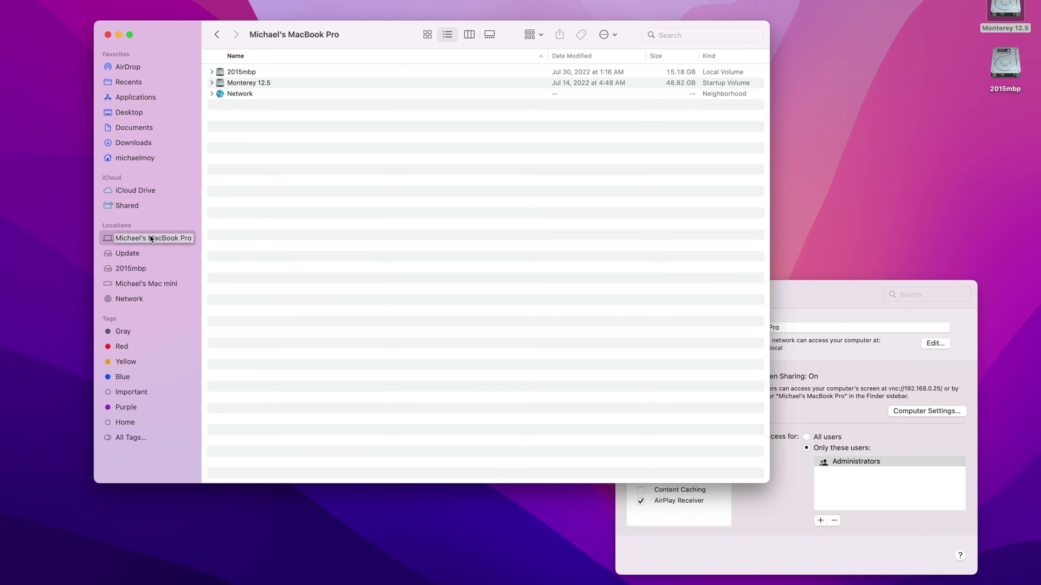
{"action": "left_click", "coordinate": [134, 302]}
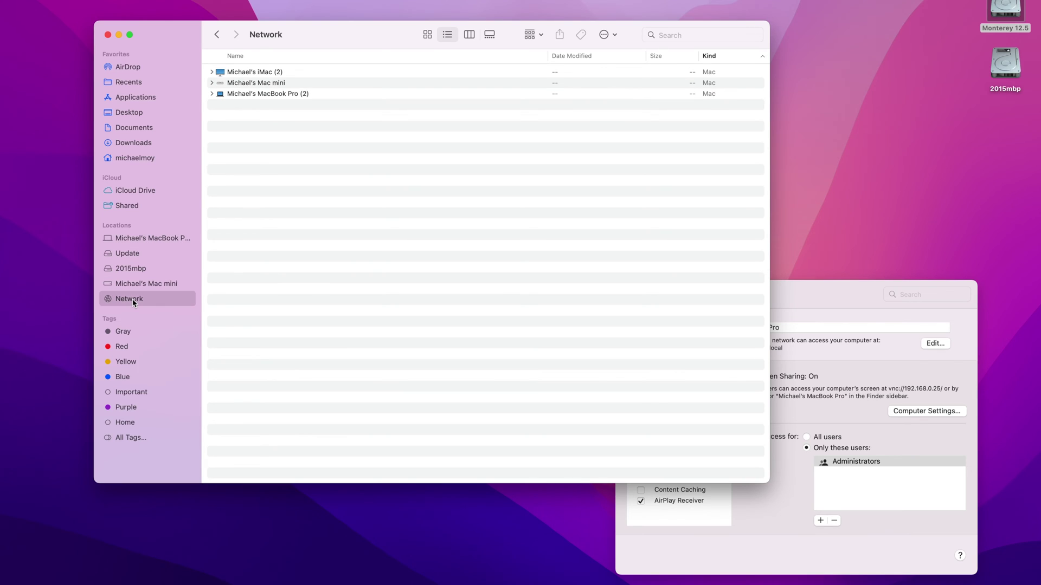
{"action": "left_click", "coordinate": [274, 95]}
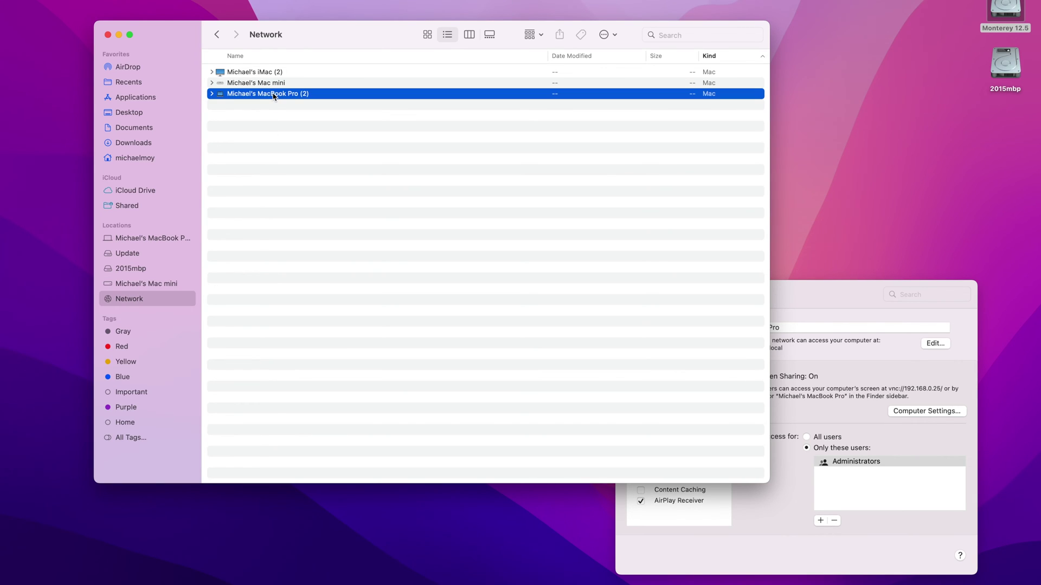
{"action": "double_click", "coordinate": [274, 95]}
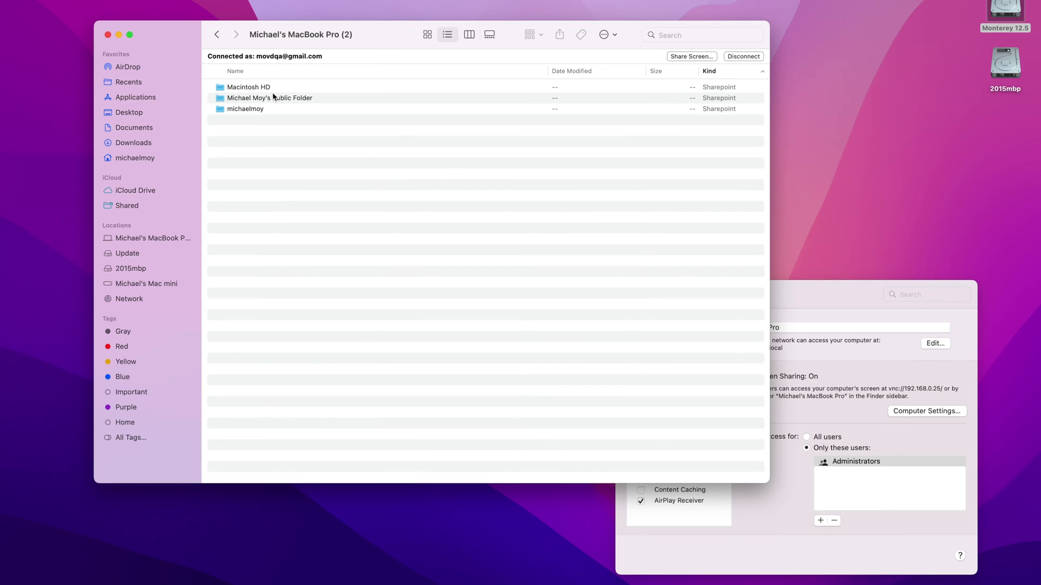
{"action": "left_click", "coordinate": [688, 57]}
- Move the Finder window up and to the left
{"action": "left_click_drag", "start_coordinate": [365, 29], "coordinate": [299, 3]}
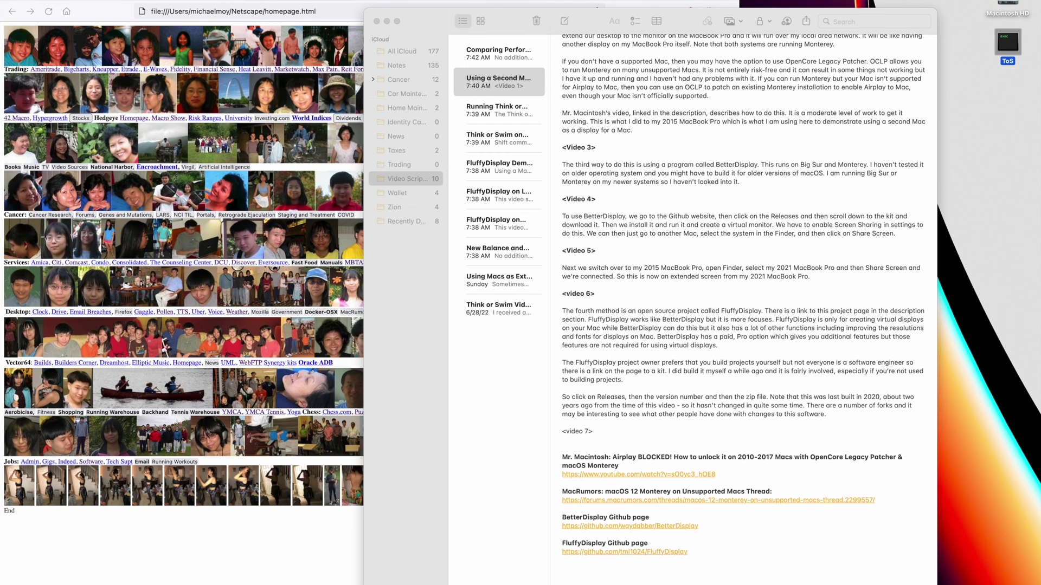
- Bring the script note to the front and scroll through it
{"action": "left_click", "coordinate": [811, 540]}
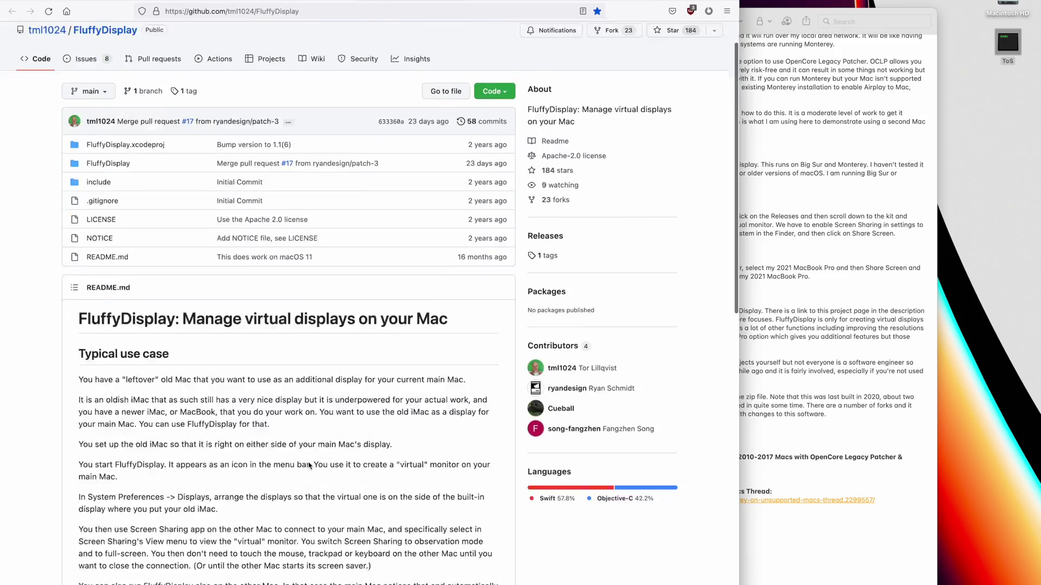
{"action": "scroll", "coordinate": [310, 465], "scroll_direction": "down", "scroll_amount": 15}
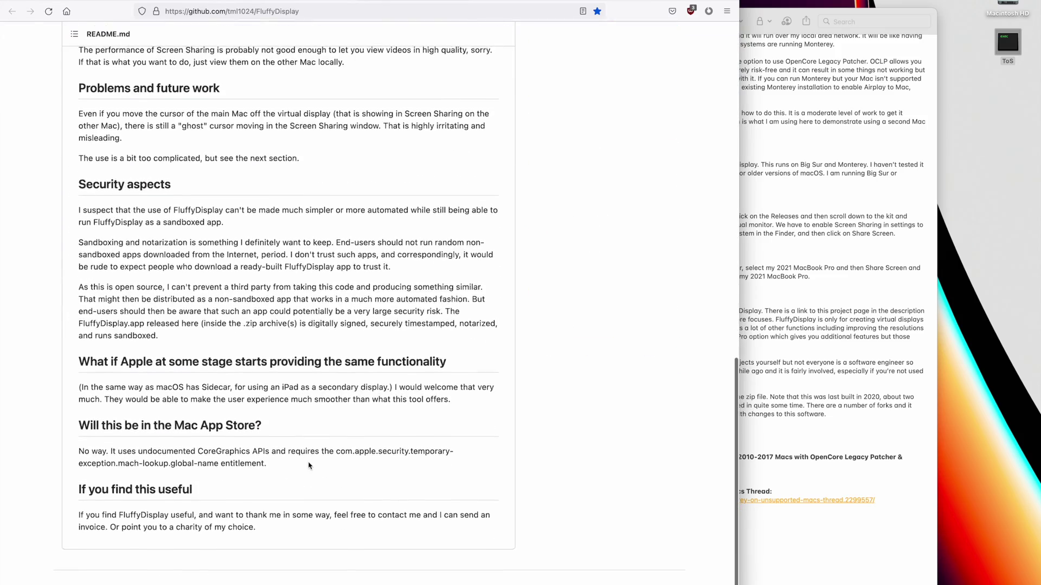
{"action": "scroll", "coordinate": [309, 466], "scroll_direction": "up", "scroll_amount": 20}
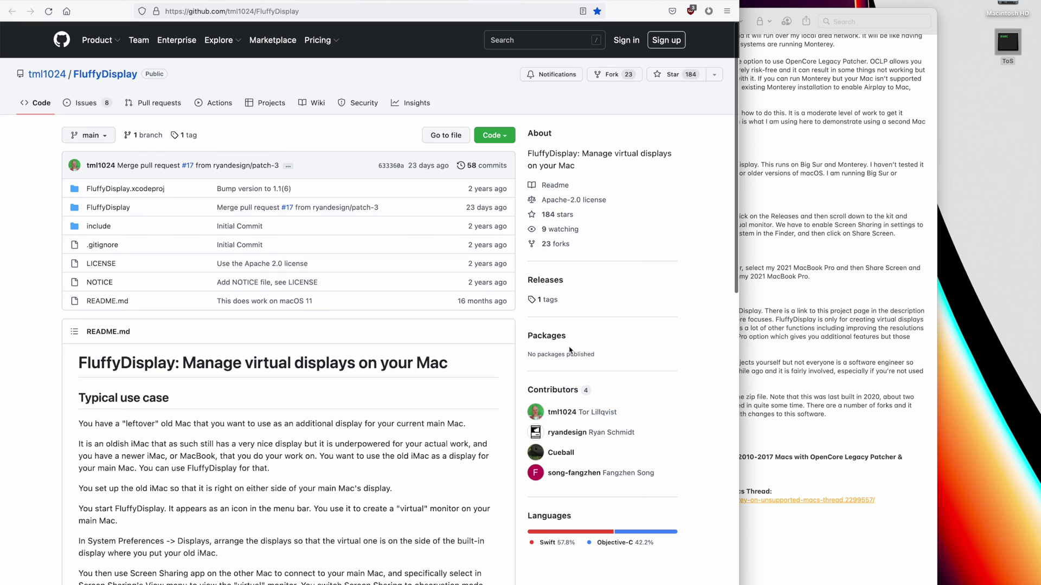
- Download FluffyDisplay-1.0.5.zip from the 1.0(5) release's assets and close the downloads list
{"action": "left_click", "coordinate": [548, 301]}
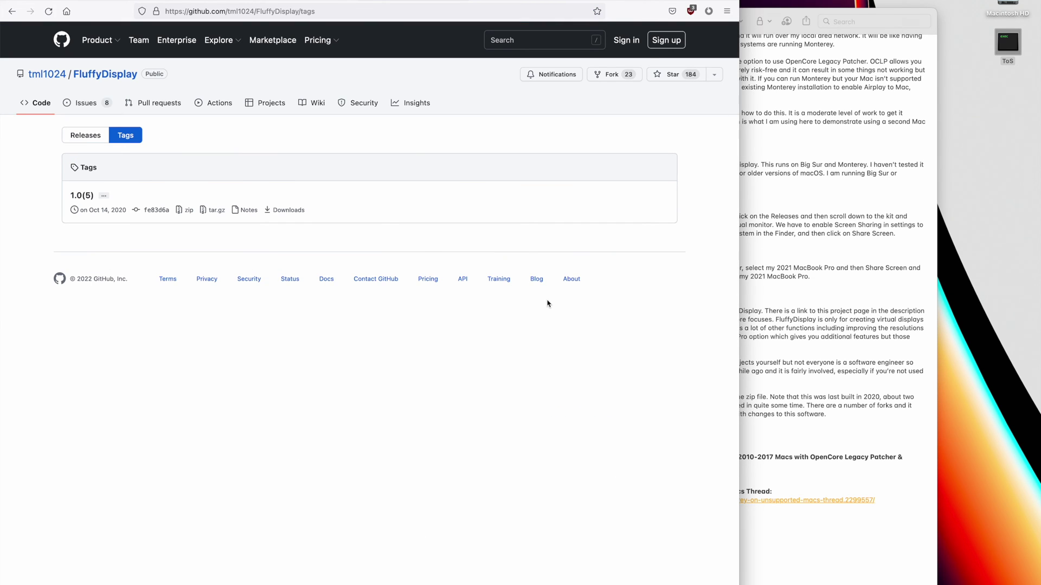
{"action": "left_click", "coordinate": [87, 197]}
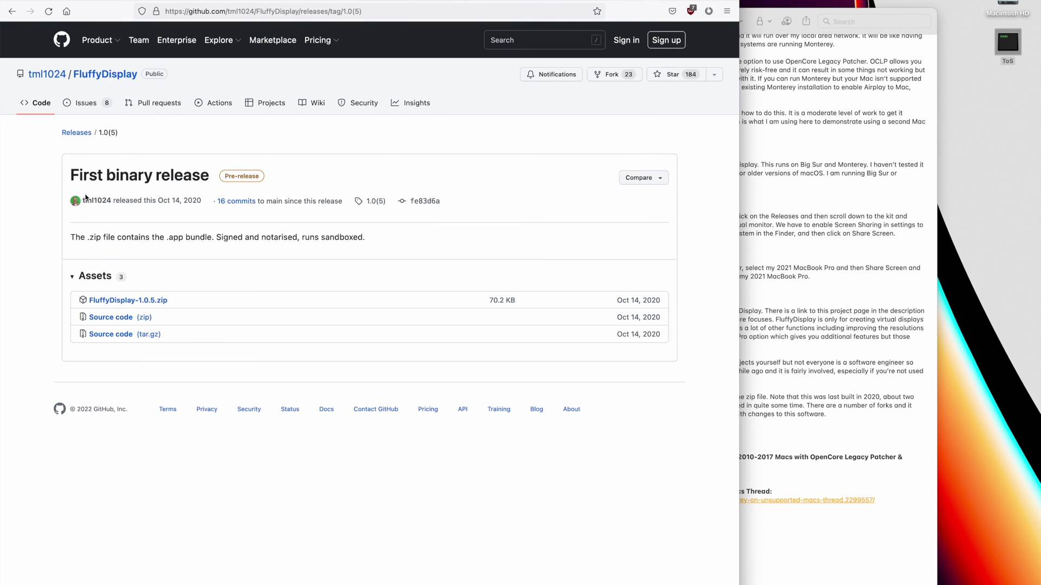
{"action": "left_click", "coordinate": [119, 302]}
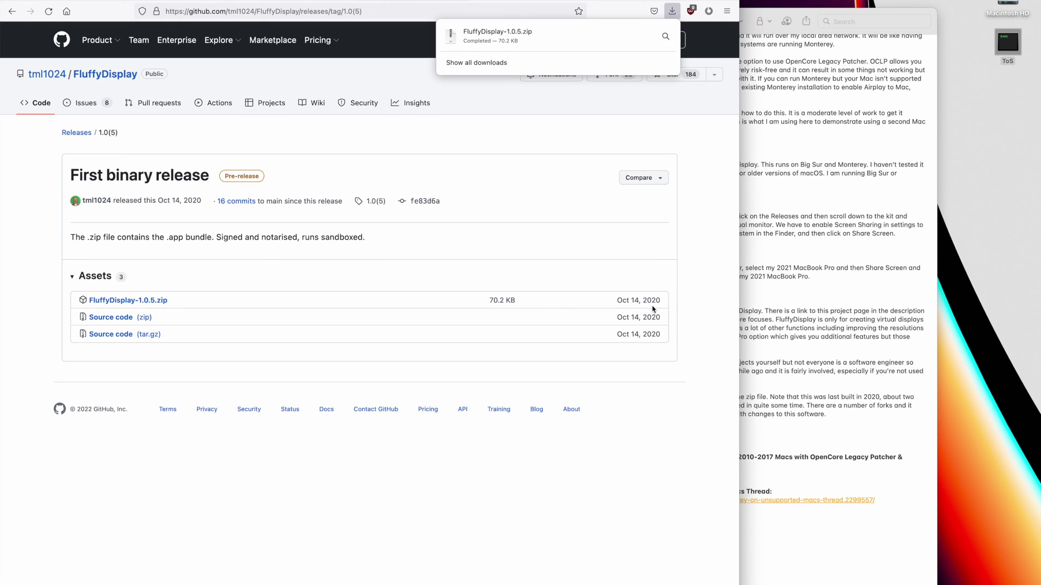
{"action": "left_click", "coordinate": [695, 285]}
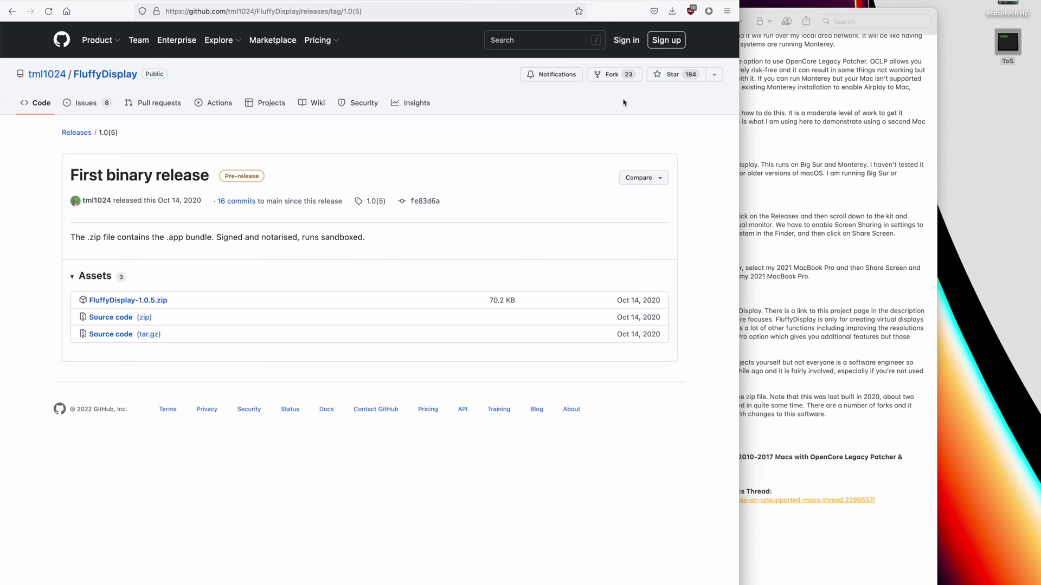
{"action": "key", "text": "shift+super+5"}
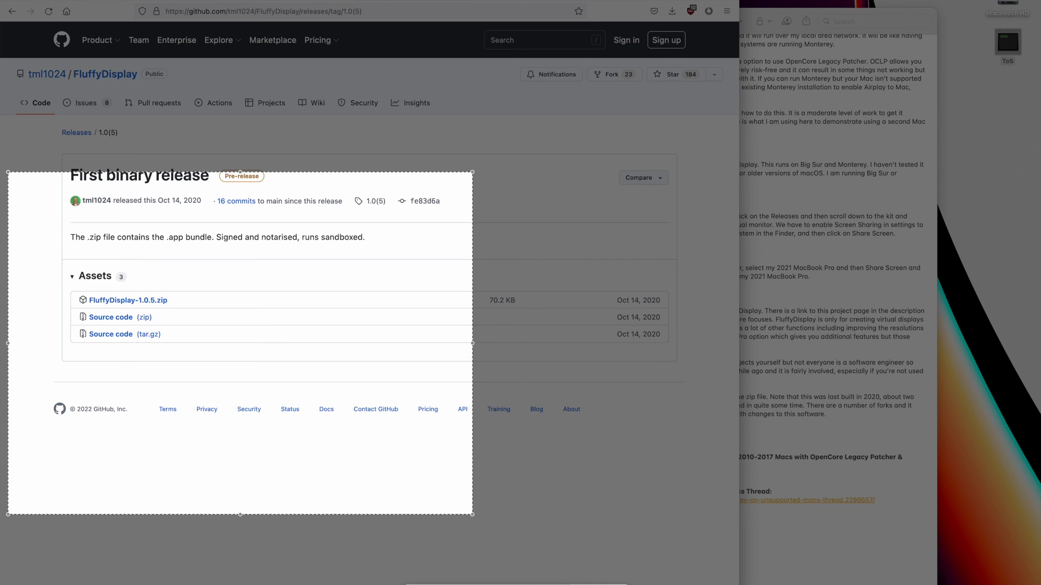
- Open the downloaded FluffyDisplay zip, allow the internet app, and add a 1920×1200 (WUXGA) virtual display
{"action": "left_click", "coordinate": [509, 581]}
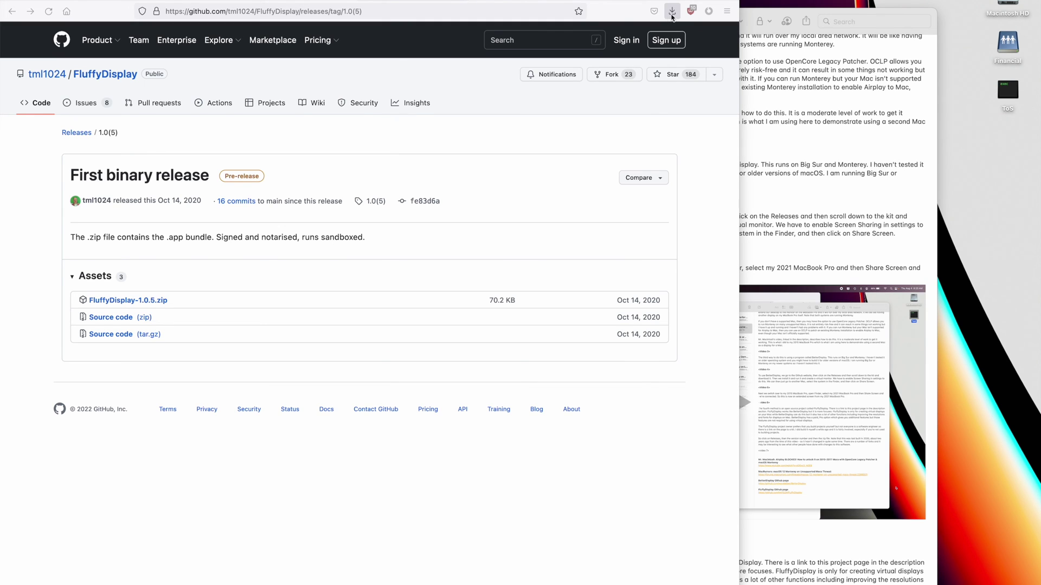
{"action": "left_click", "coordinate": [672, 11]}
{"action": "left_click", "coordinate": [607, 33]}
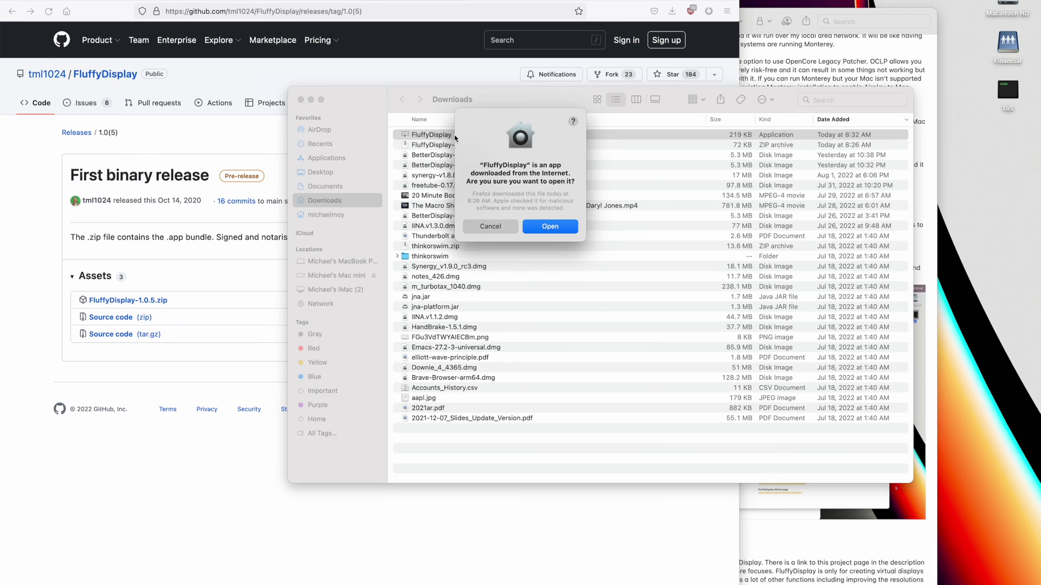
{"action": "left_click", "coordinate": [550, 227]}
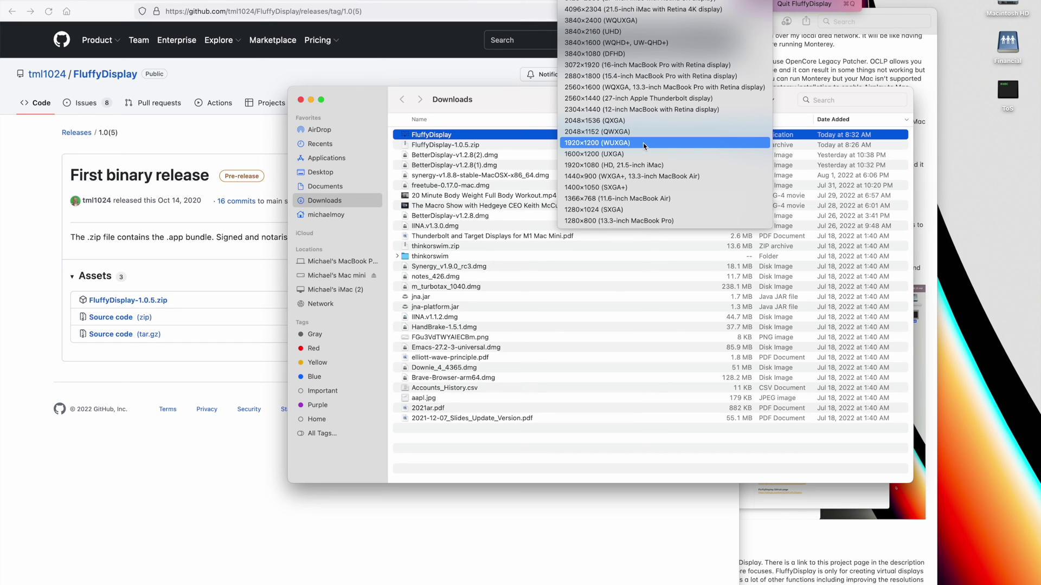
{"action": "left_click", "coordinate": [644, 143]}
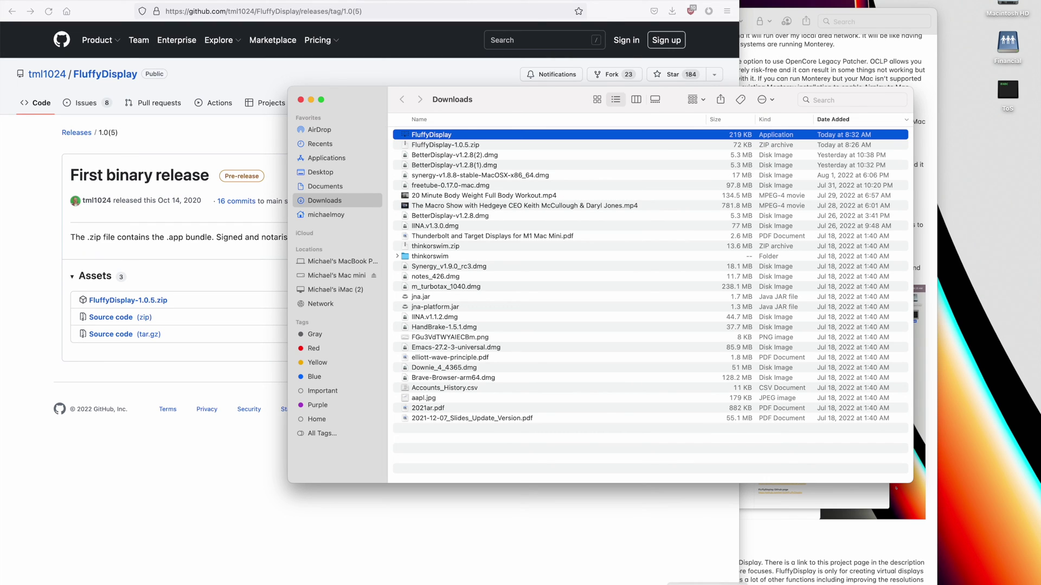
{"action": "left_click", "coordinate": [708, 581]}
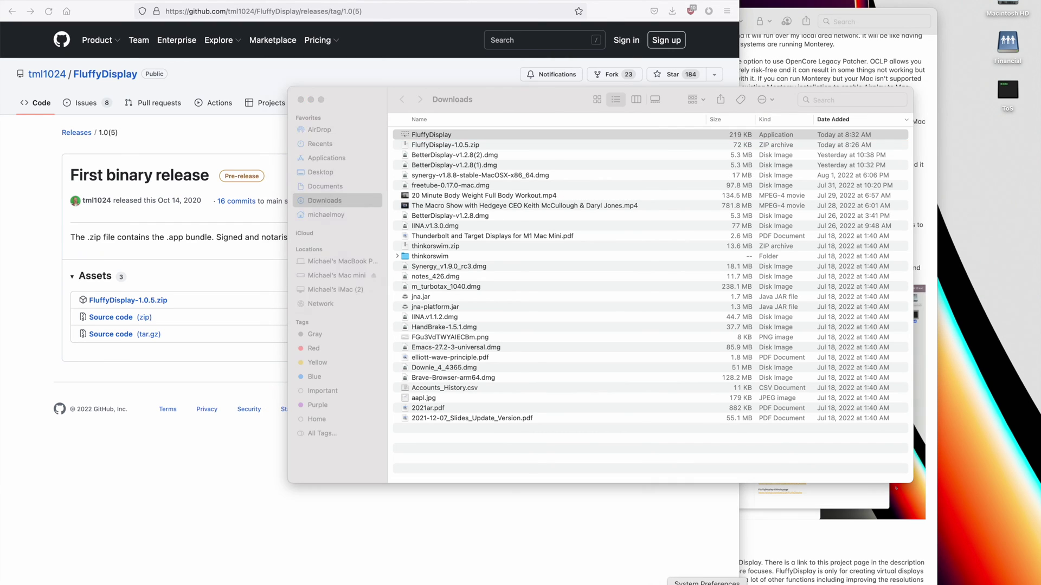
- Check the two-screen arrangement in Displays, then tick Screen Sharing in the Sharing pane
{"action": "left_click", "coordinate": [47, 244]}
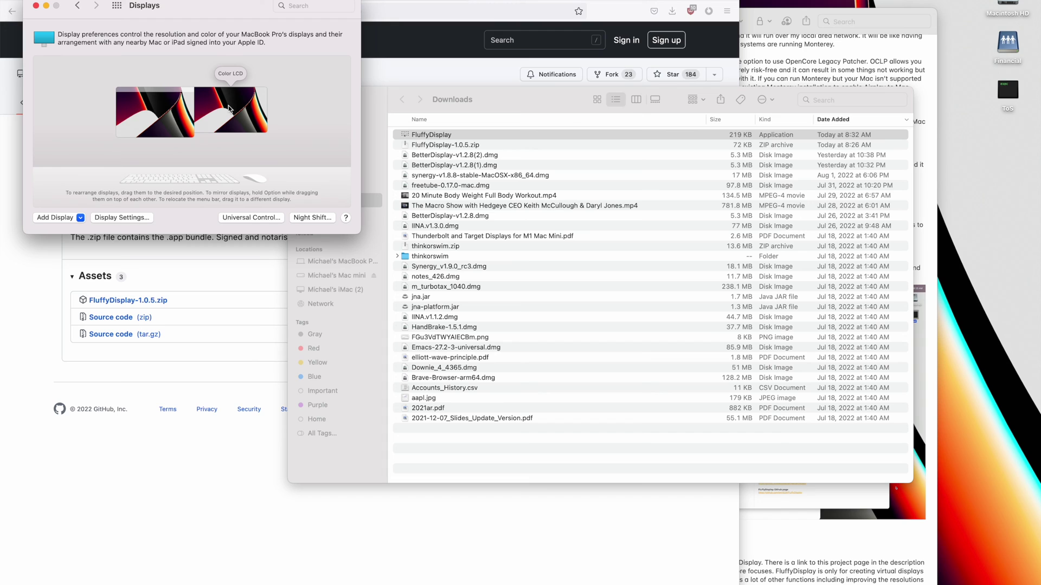
{"action": "key", "text": "super+f"}
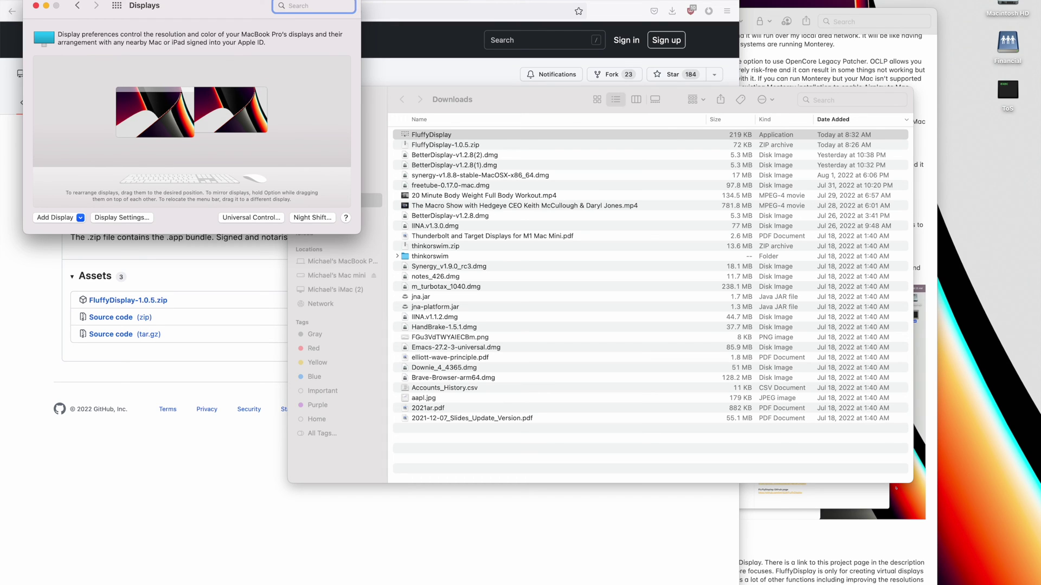
{"action": "left_click", "coordinate": [79, 6]}
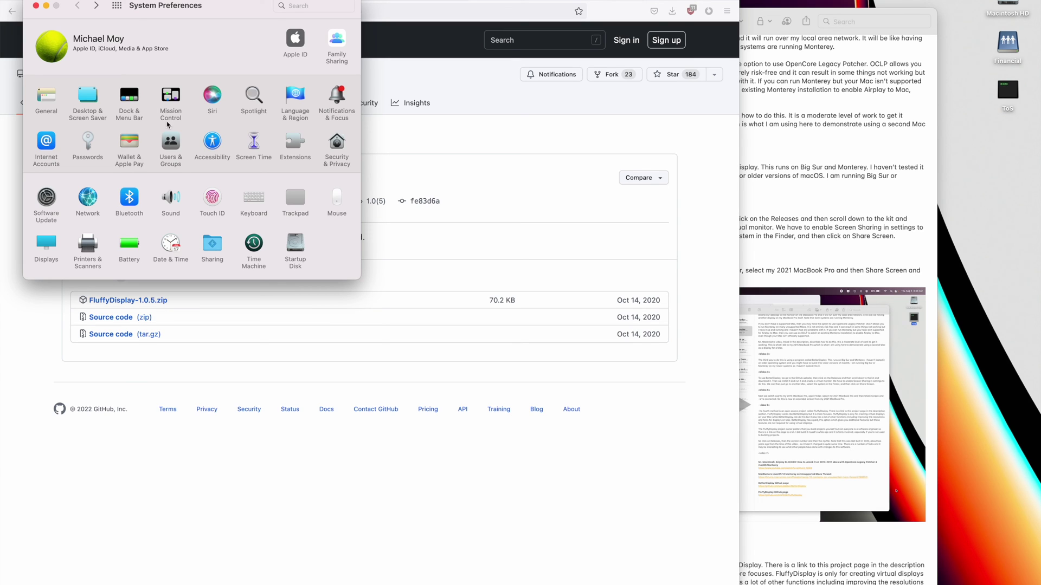
{"action": "left_click", "coordinate": [213, 245]}
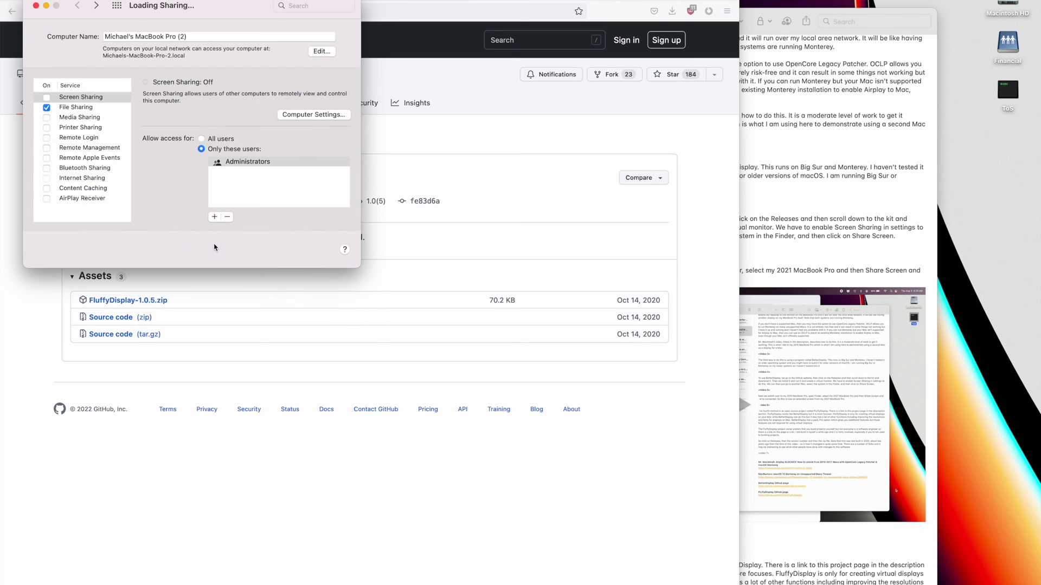
{"action": "left_click", "coordinate": [47, 99]}
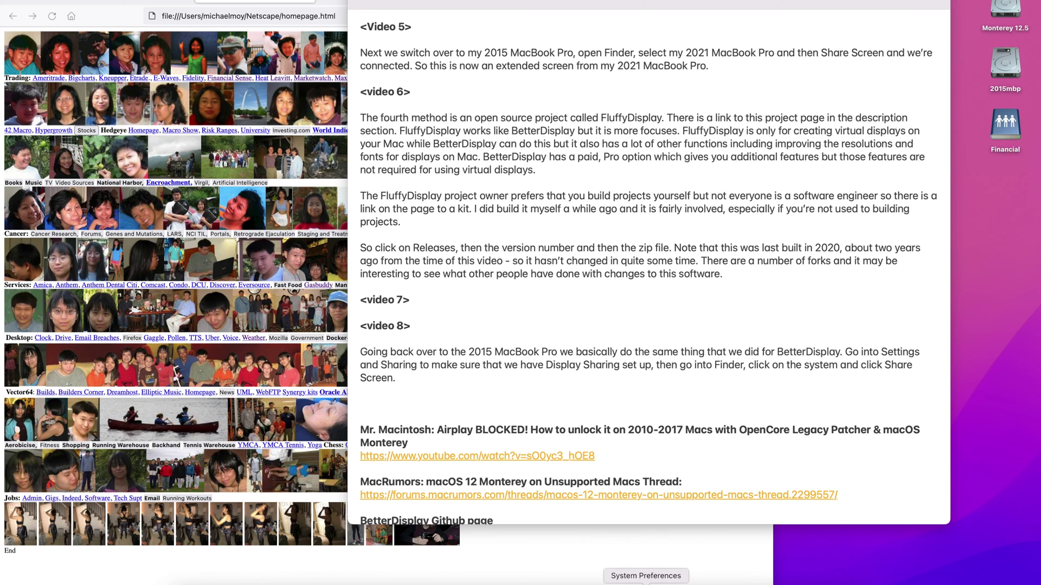
{"action": "left_click", "coordinate": [646, 582]}
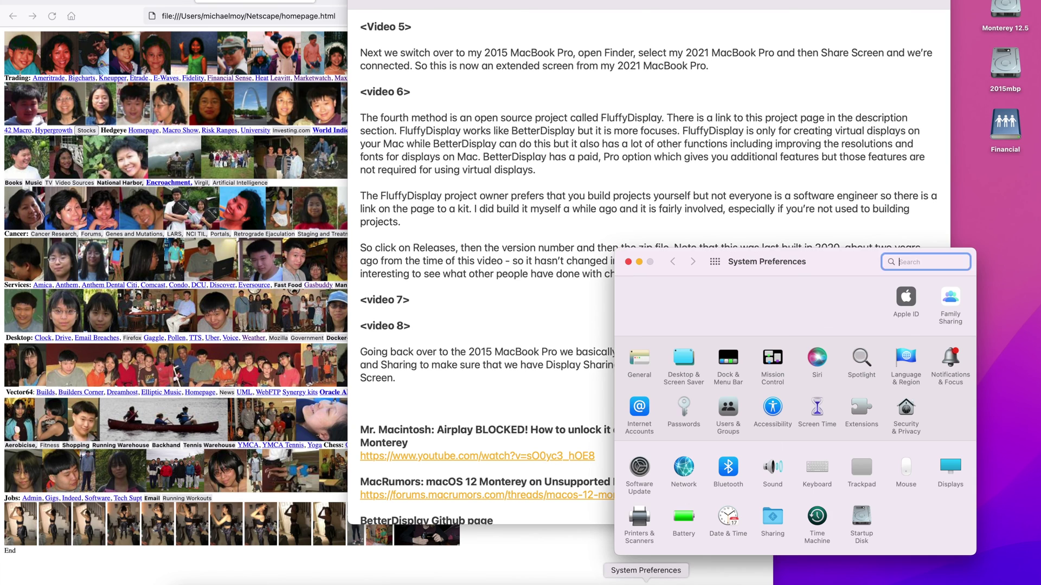
{"action": "left_click", "coordinate": [771, 522]}
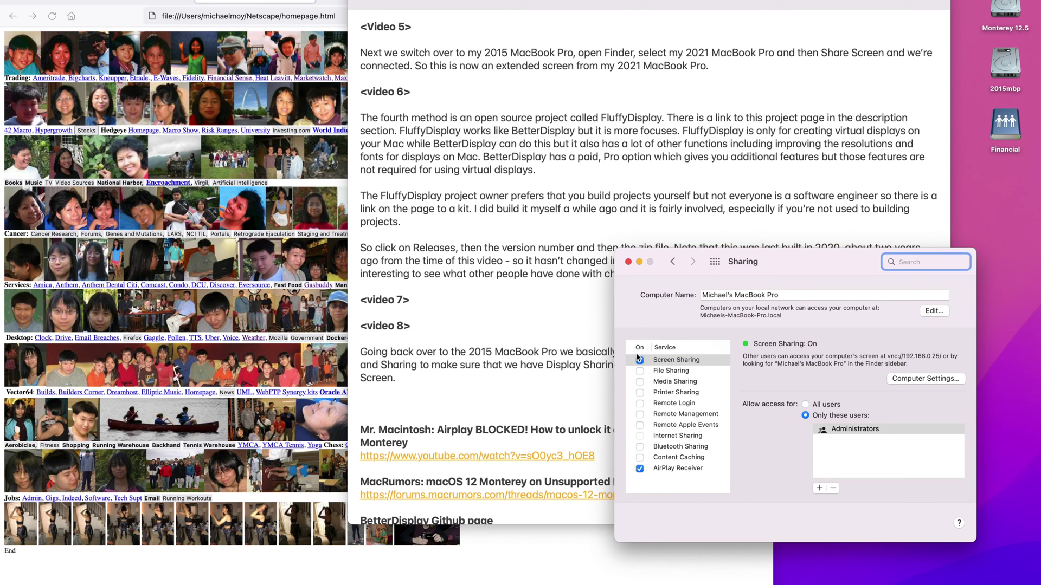
{"action": "left_click", "coordinate": [642, 362]}
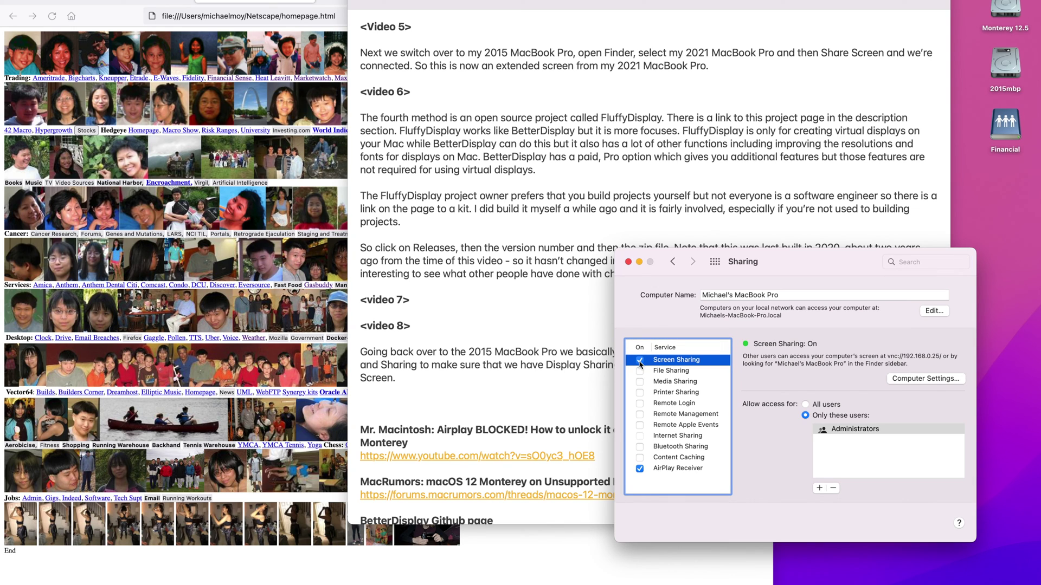
{"action": "left_click", "coordinate": [675, 371]}
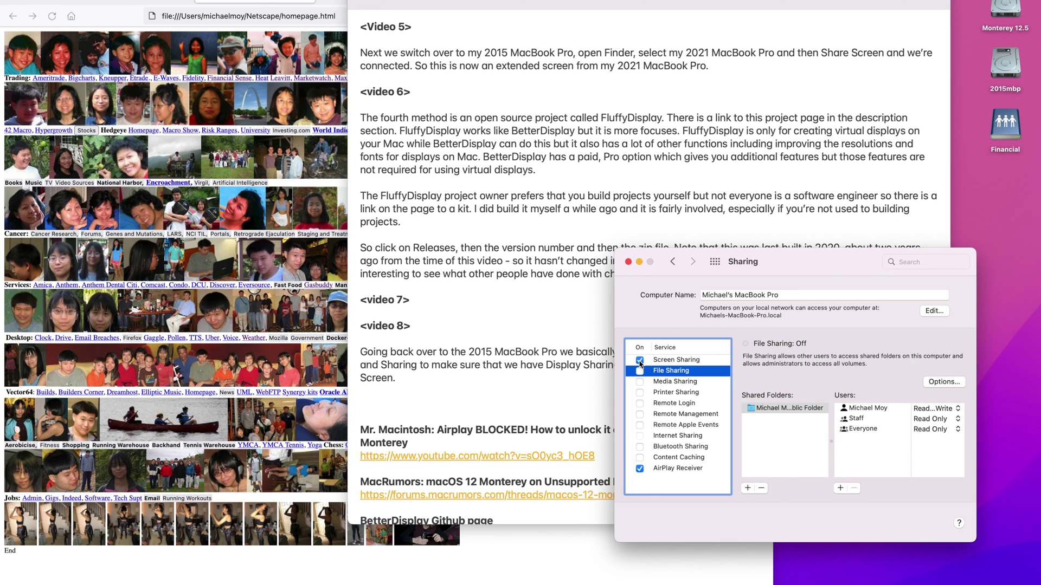
{"action": "left_click", "coordinate": [641, 362]}
{"action": "left_click", "coordinate": [640, 361]}
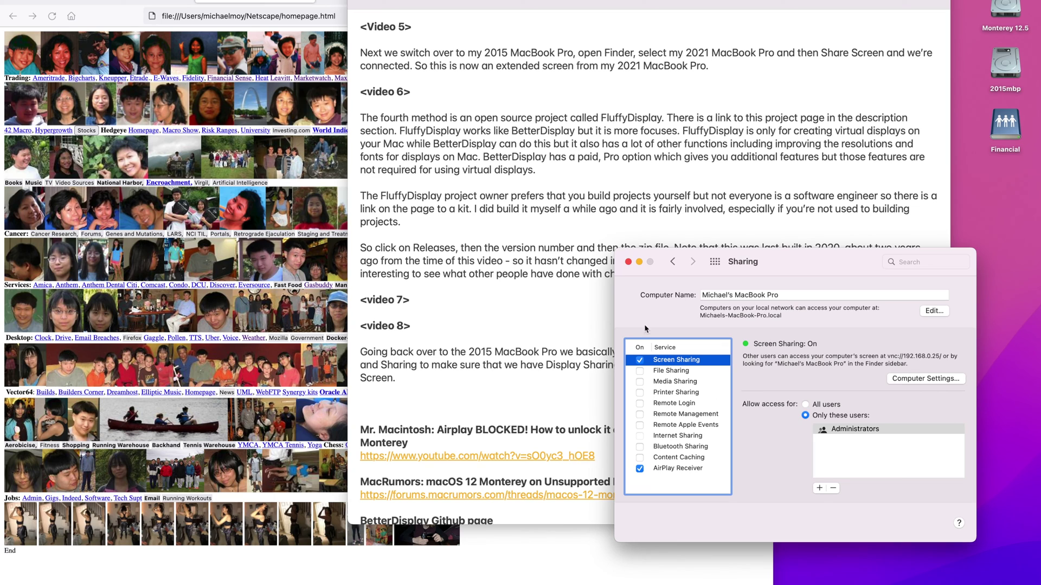
{"action": "left_click", "coordinate": [628, 263]}
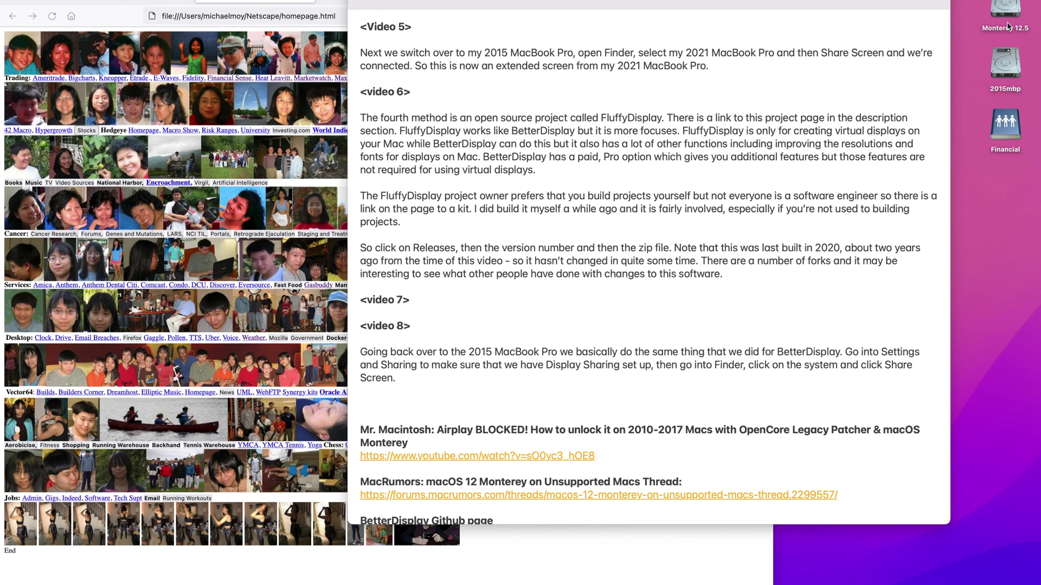
- Browse Finder's Network, connect to the 2021 MacBook Pro, and choose Share Screen…
{"action": "double_click", "coordinate": [1010, 10]}
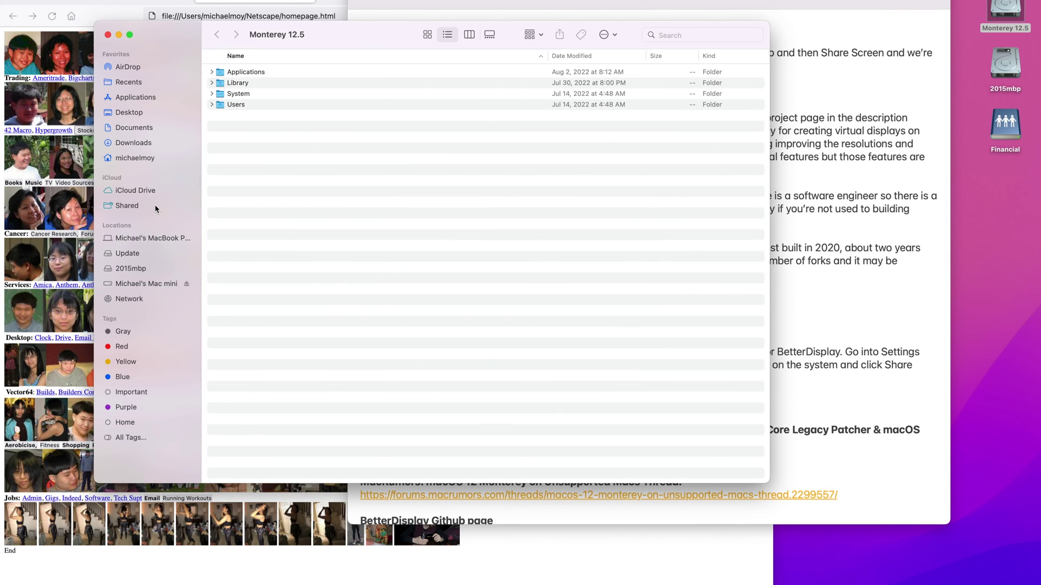
{"action": "left_click", "coordinate": [161, 237]}
{"action": "left_click", "coordinate": [160, 238]}
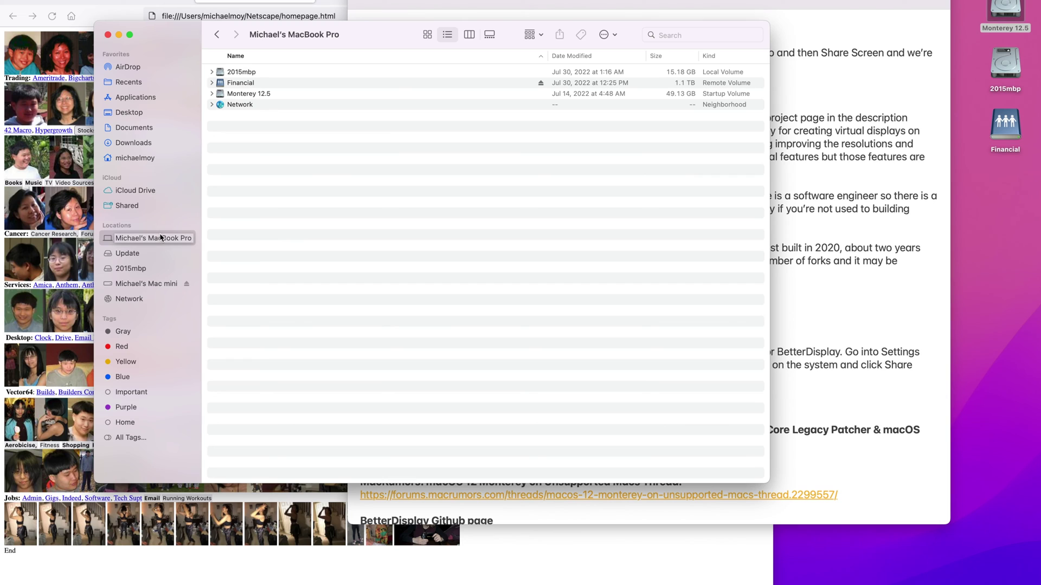
{"action": "left_click", "coordinate": [131, 299]}
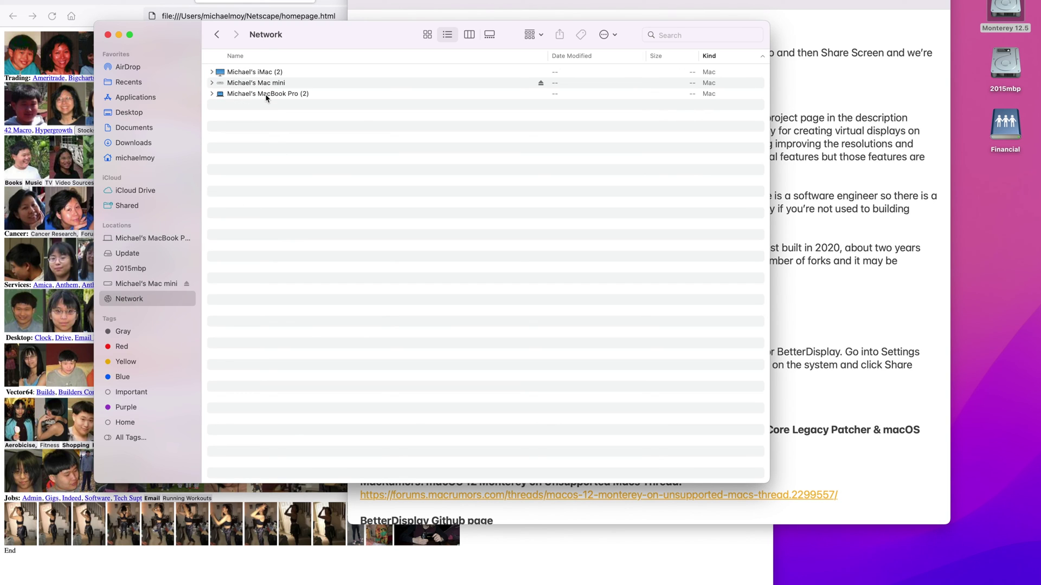
{"action": "left_click", "coordinate": [266, 95]}
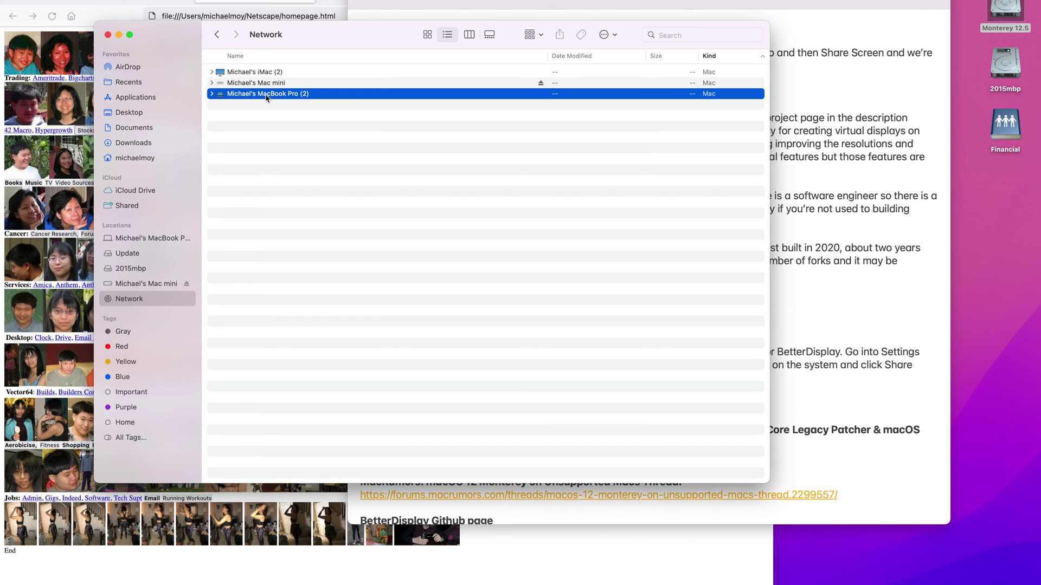
{"action": "double_click", "coordinate": [266, 96]}
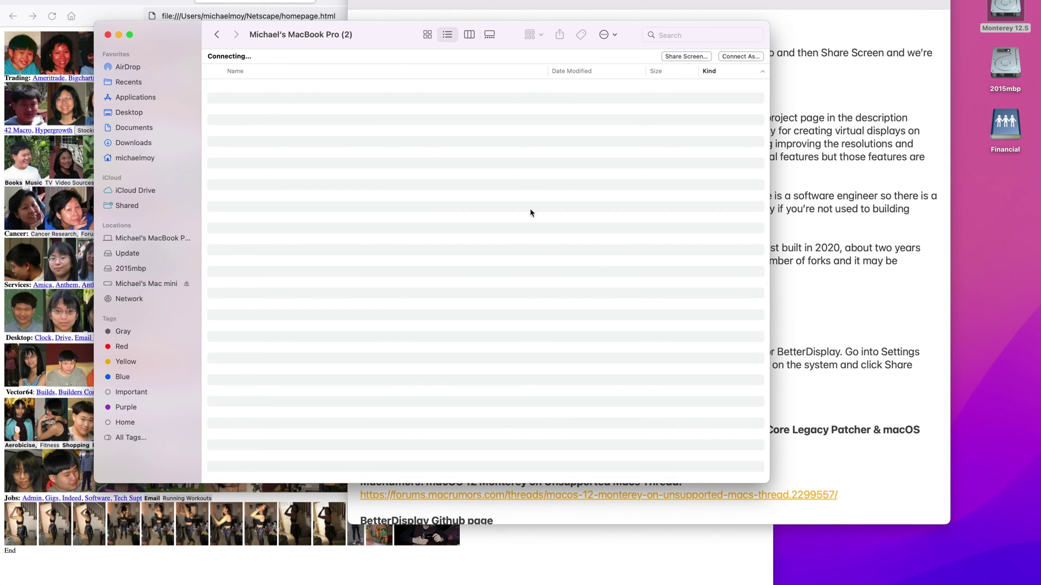
{"action": "left_click", "coordinate": [694, 57]}
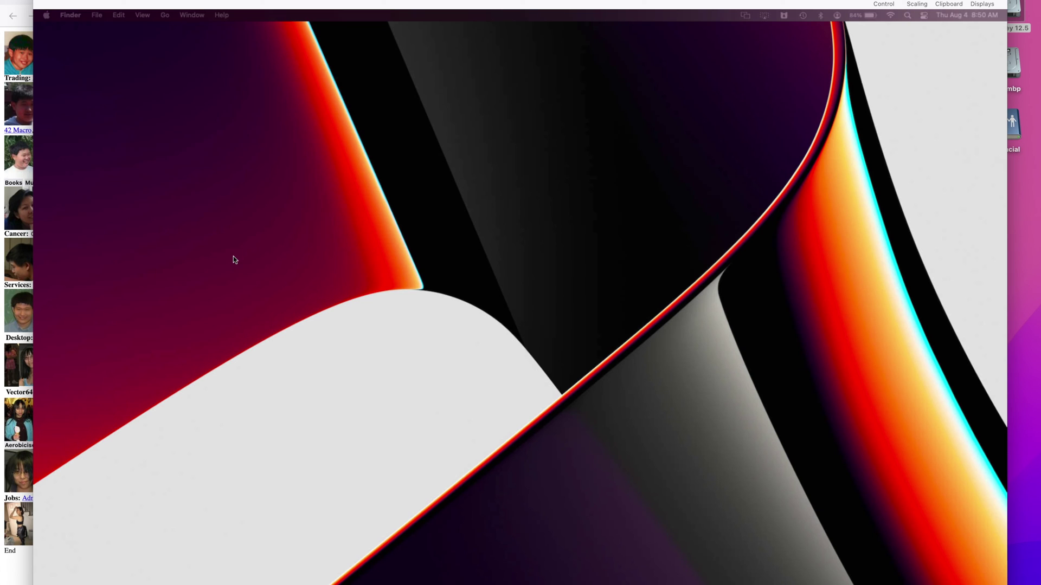
- Drag a Finder window in from the left edge onto the virtual display, then reposition it leftward
{"action": "left_click_drag", "start_coordinate": [32, 195], "coordinate": [842, 182]}
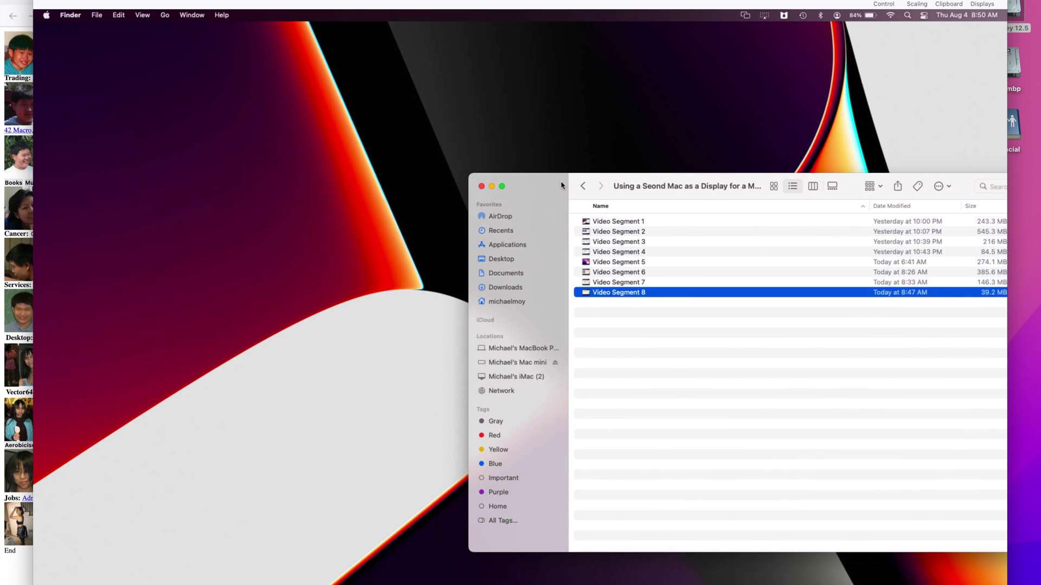
{"action": "left_click_drag", "start_coordinate": [561, 185], "coordinate": [523, 183]}
{"action": "left_click_drag", "start_coordinate": [399, 185], "coordinate": [42, 198]}
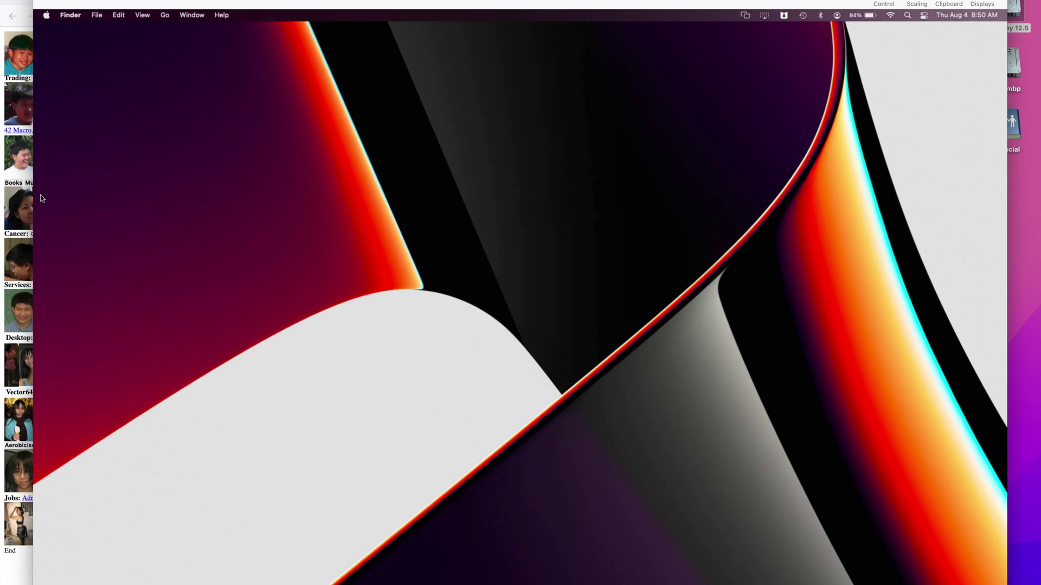